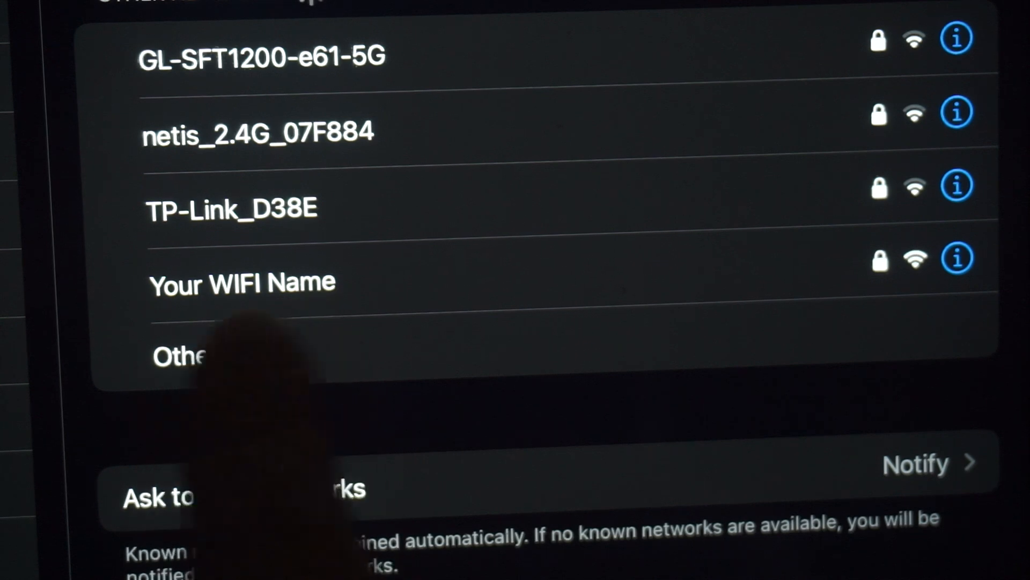
Step: Join the "Your WIFI Name" wireless network on the tablet using the network password
{"action": "left_click", "coordinate": [309, 279]}
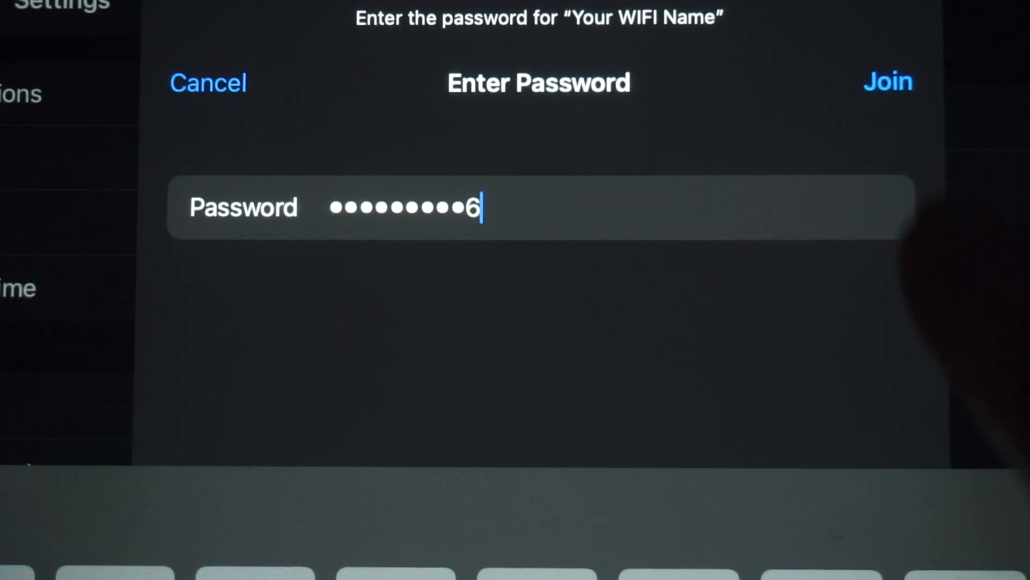
{"action": "left_click", "coordinate": [888, 82]}
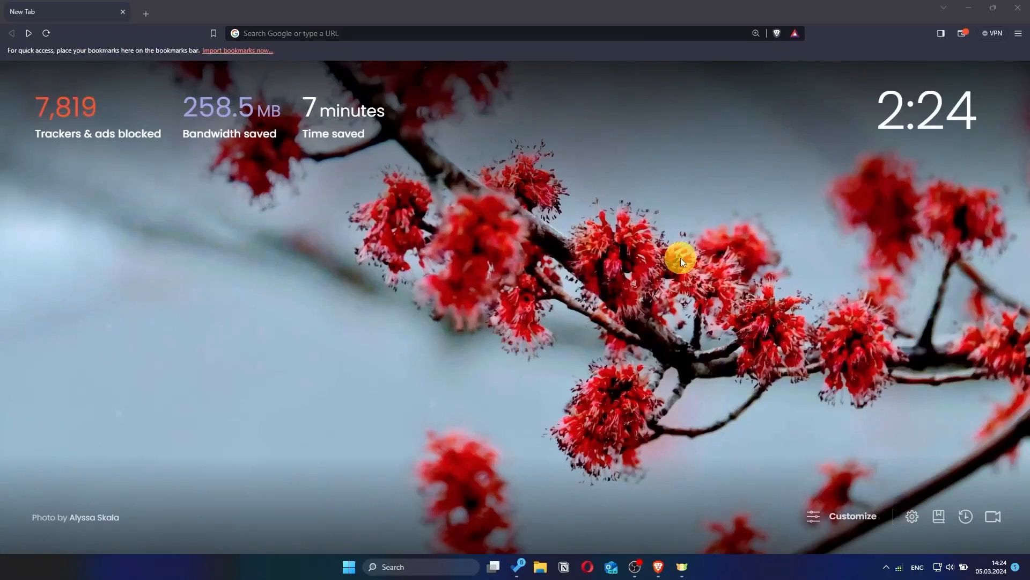
Step: Switch to the web browser, open the router's address 192.168.8.1 and enter the admin password on the login page
{"action": "left_click", "coordinate": [460, 38]}
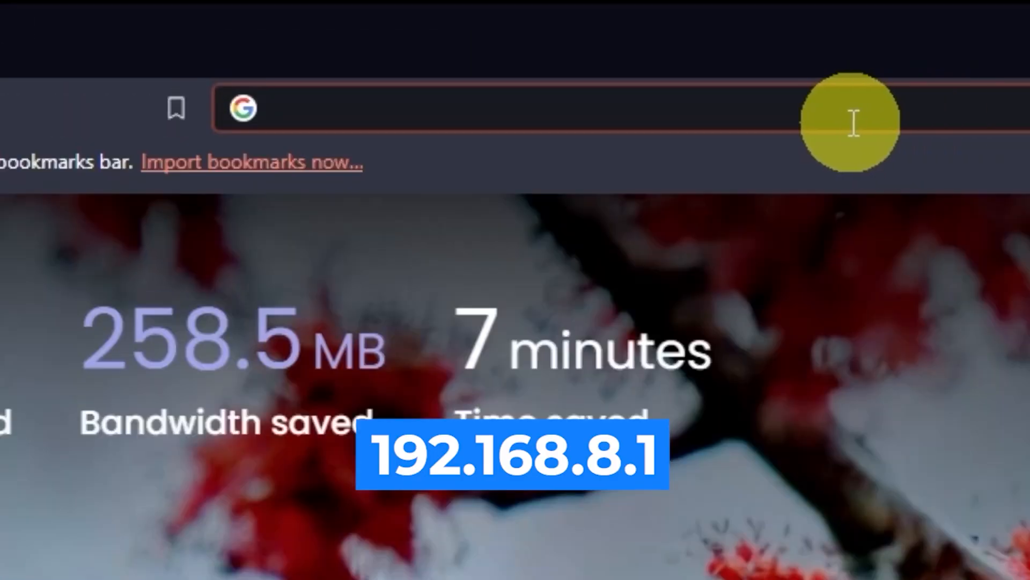
{"action": "type", "text": "192.1"}
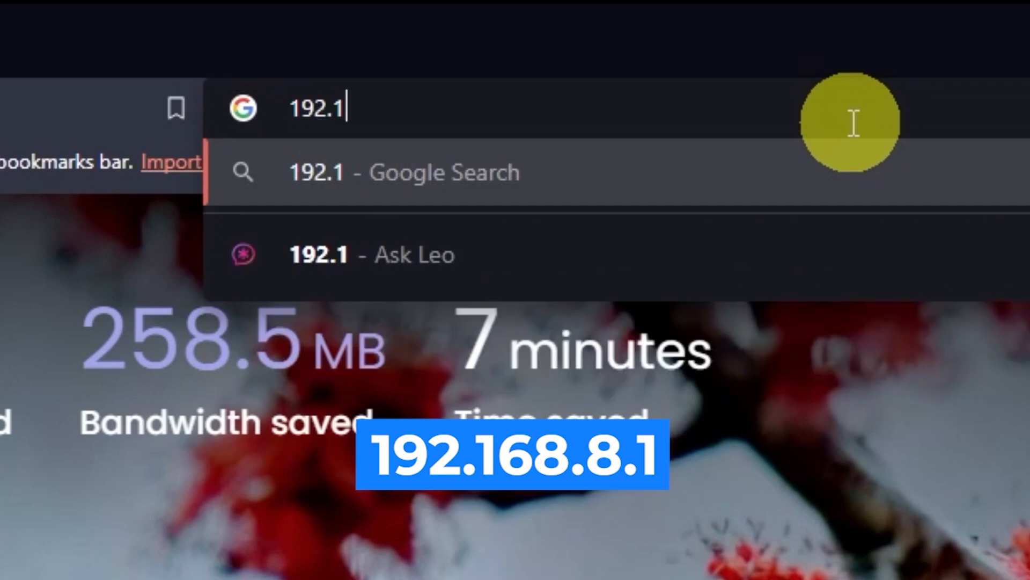
{"action": "type", "text": "68.8."}
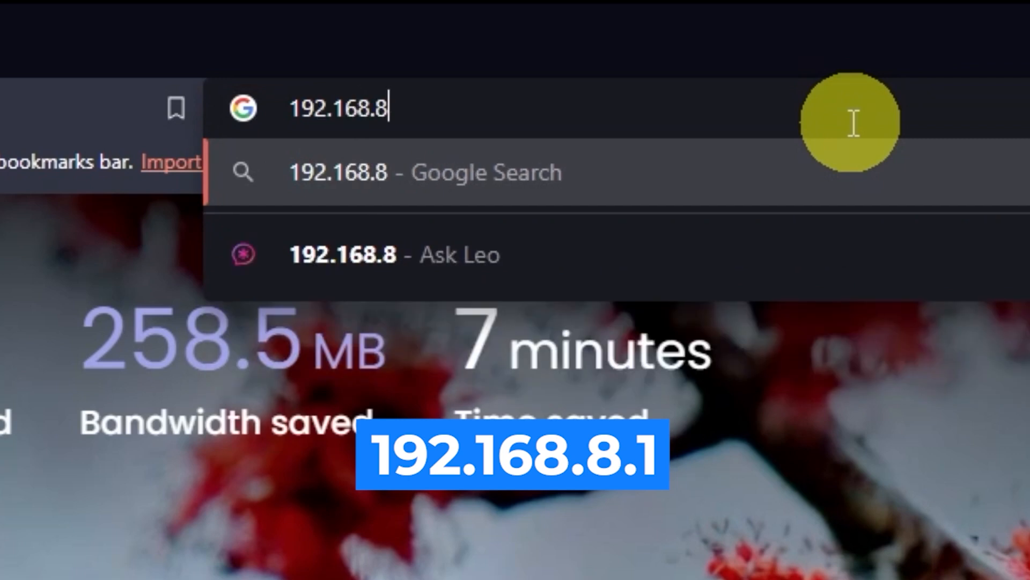
{"action": "type", "text": "1"}
{"action": "key", "text": "Return"}
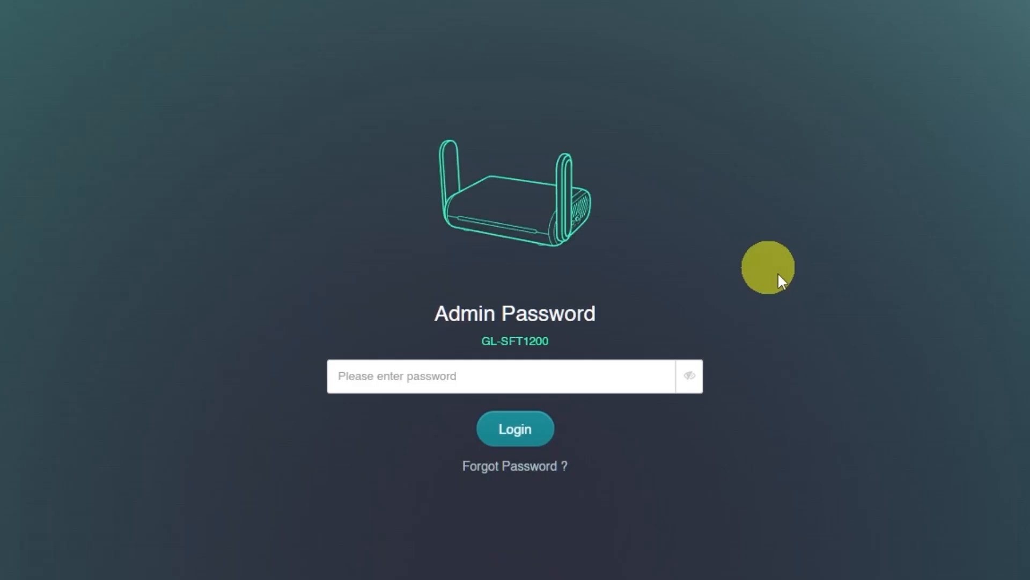
{"action": "left_click", "coordinate": [523, 370]}
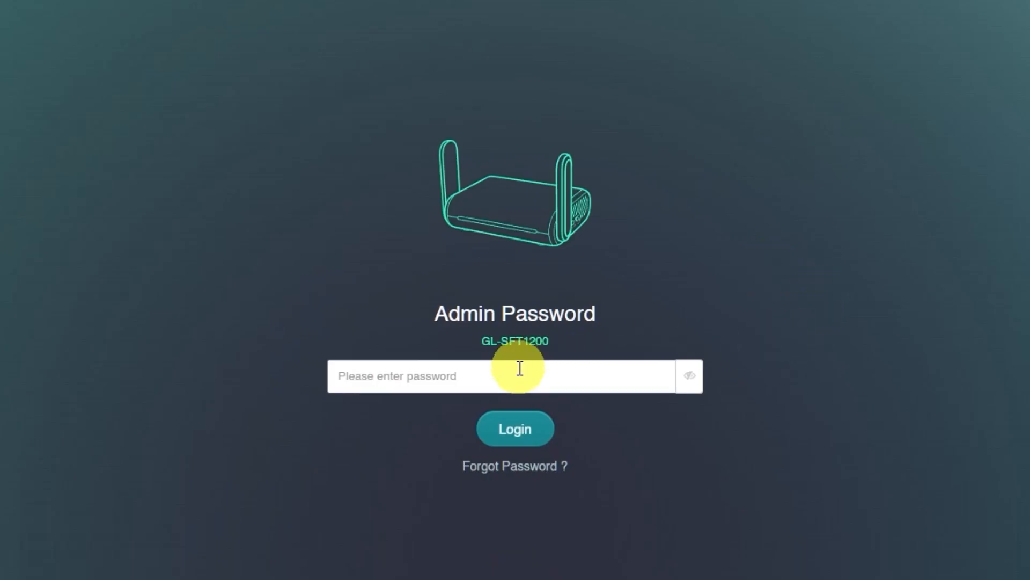
{"action": "type", "text": "••"}
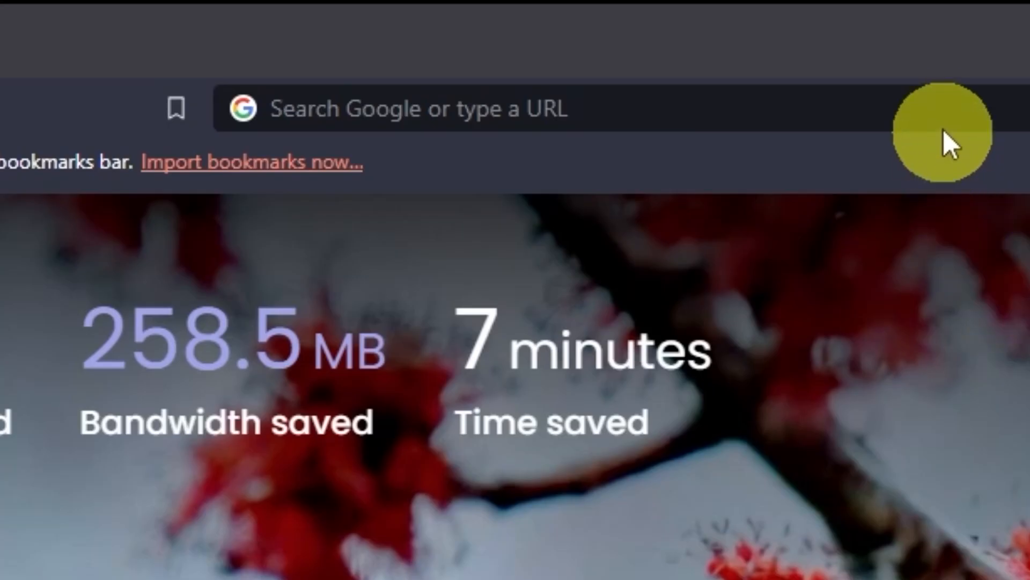
Step: Load the router's admin page at 192.168.8.1 from a blank browser tab
{"action": "left_click", "coordinate": [943, 127]}
{"action": "type", "text": "192"}
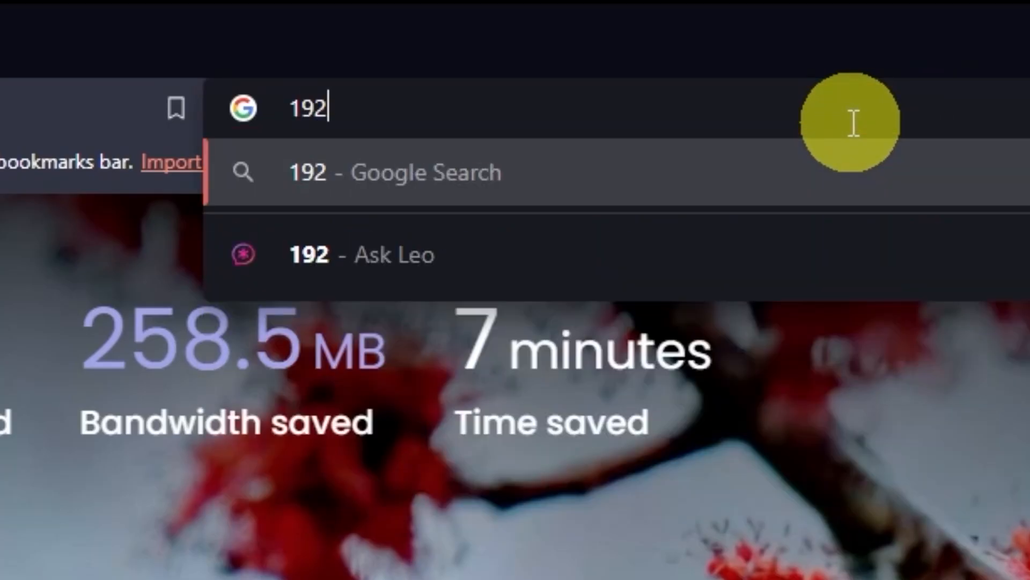
{"action": "type", "text": ".168."}
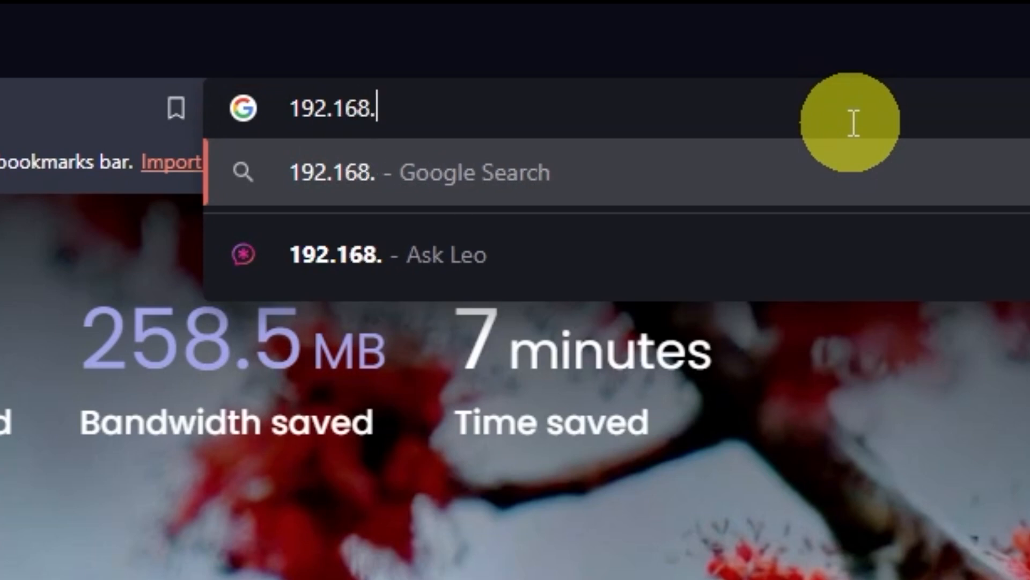
{"action": "type", "text": "8.1"}
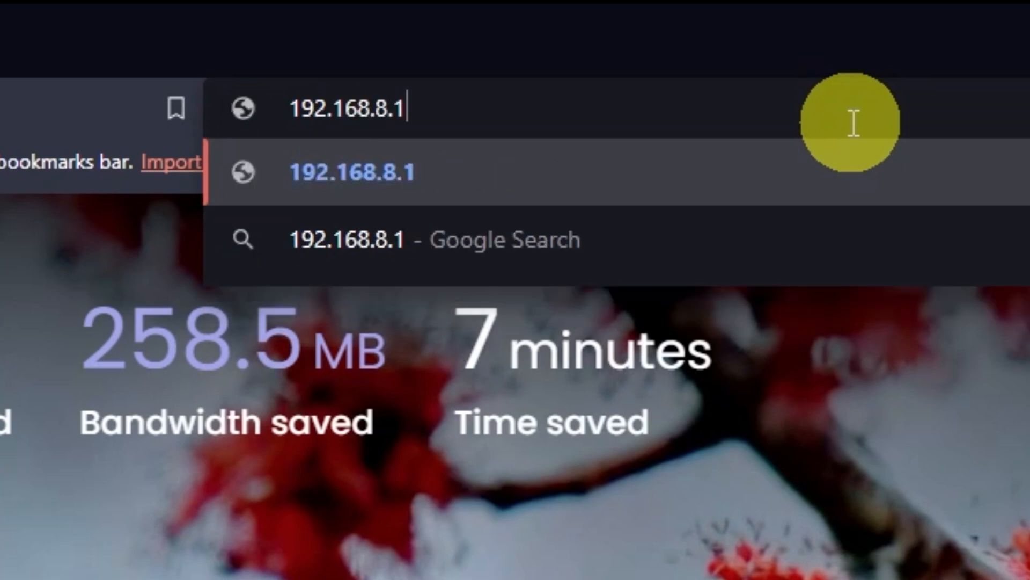
{"action": "key", "text": "Return"}
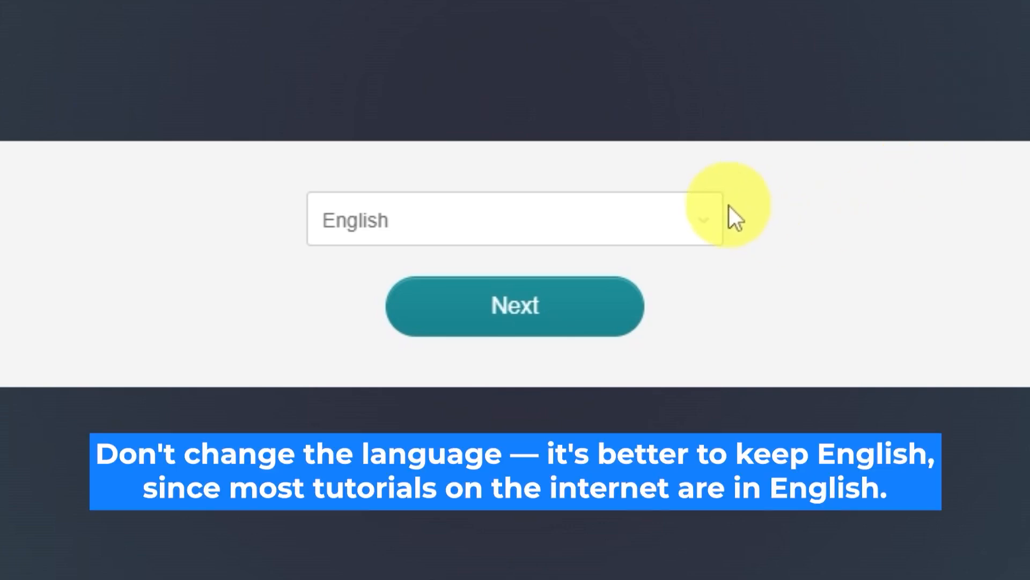
Step: Look through the available interface languages, keep English and continue the initial setup
{"action": "left_click", "coordinate": [713, 221]}
{"action": "scroll", "coordinate": [634, 358], "scroll_direction": "down", "scroll_amount": 3}
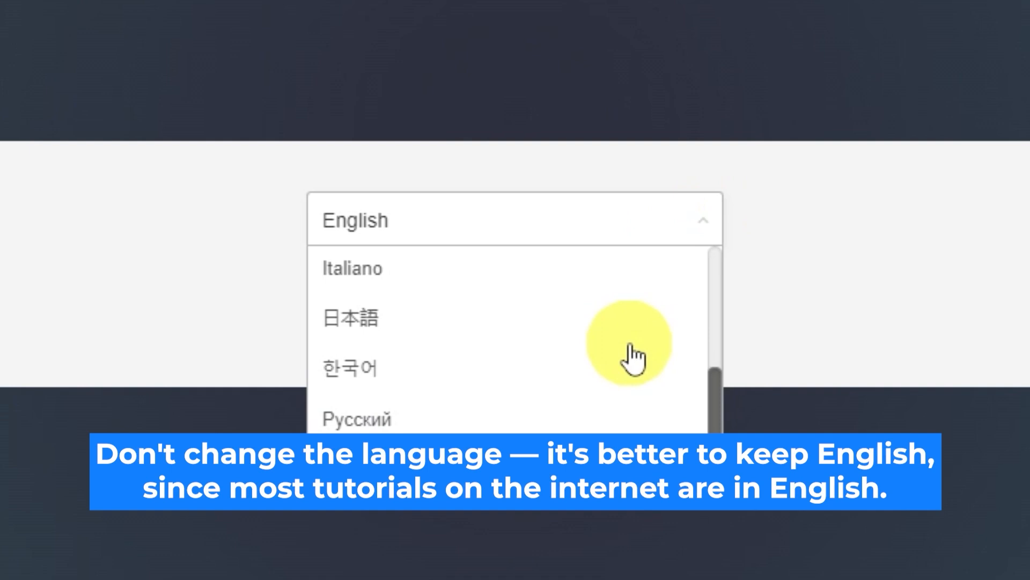
{"action": "scroll", "coordinate": [634, 359], "scroll_direction": "up", "scroll_amount": 3}
{"action": "left_click", "coordinate": [707, 226]}
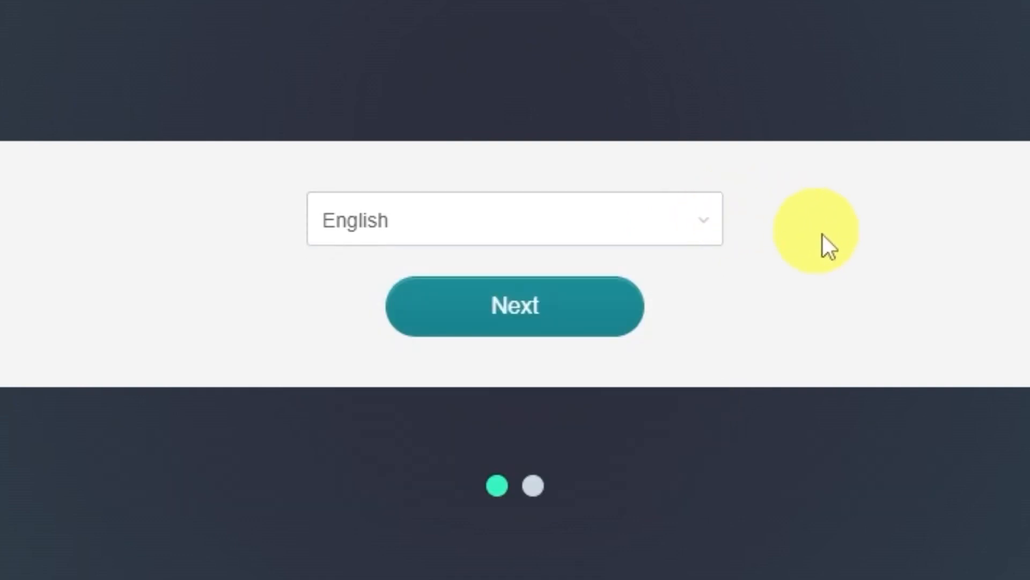
{"action": "left_click", "coordinate": [589, 321]}
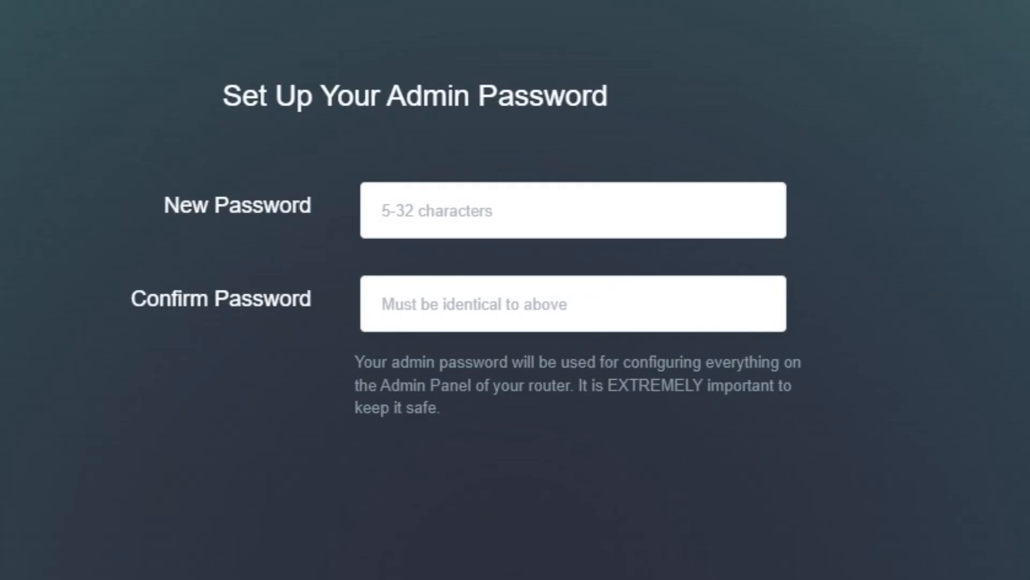
Step: Enter a new admin password for the router and repeat it in the confirmation field
{"action": "left_click", "coordinate": [651, 214]}
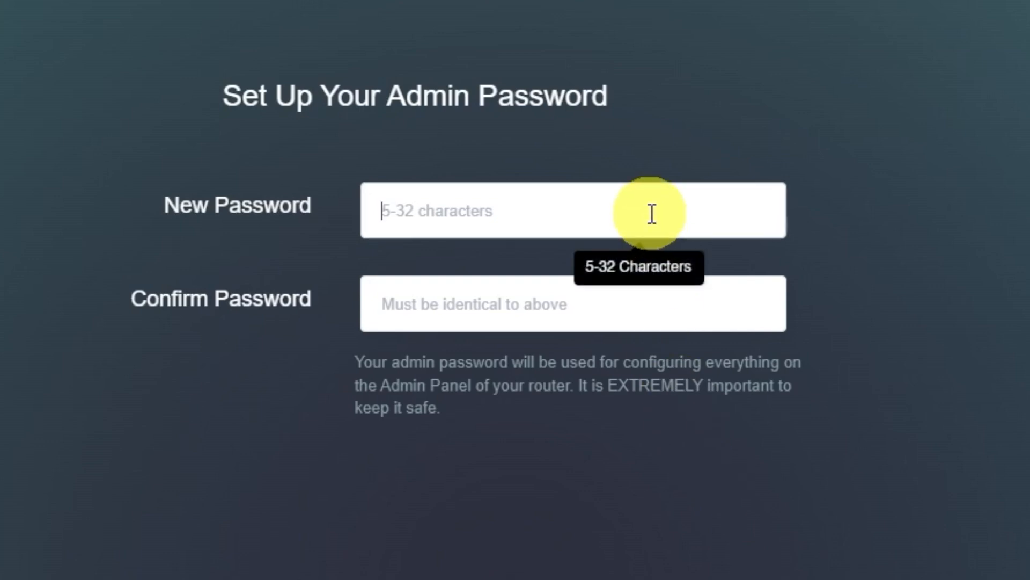
{"action": "left_click", "coordinate": [661, 315]}
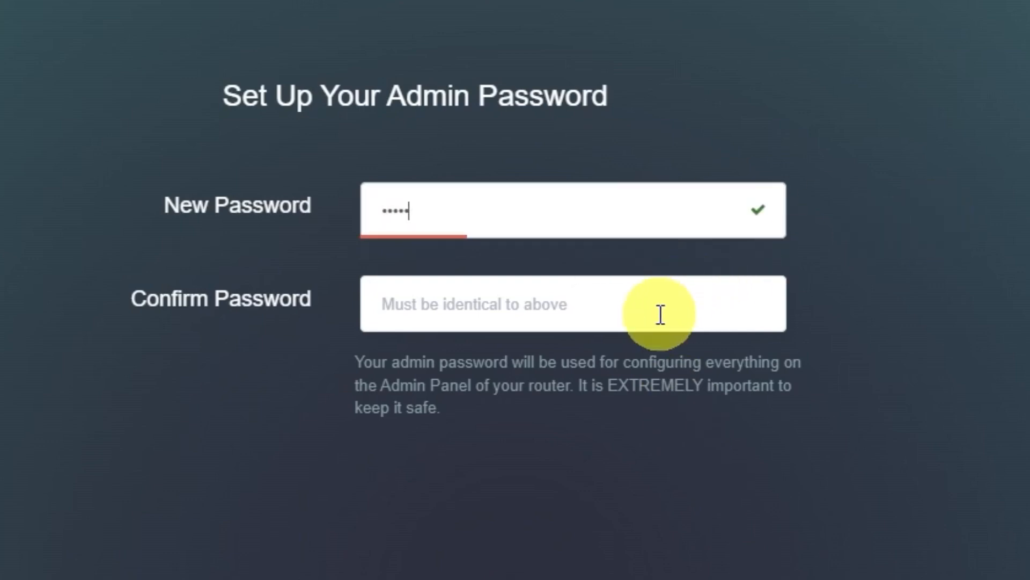
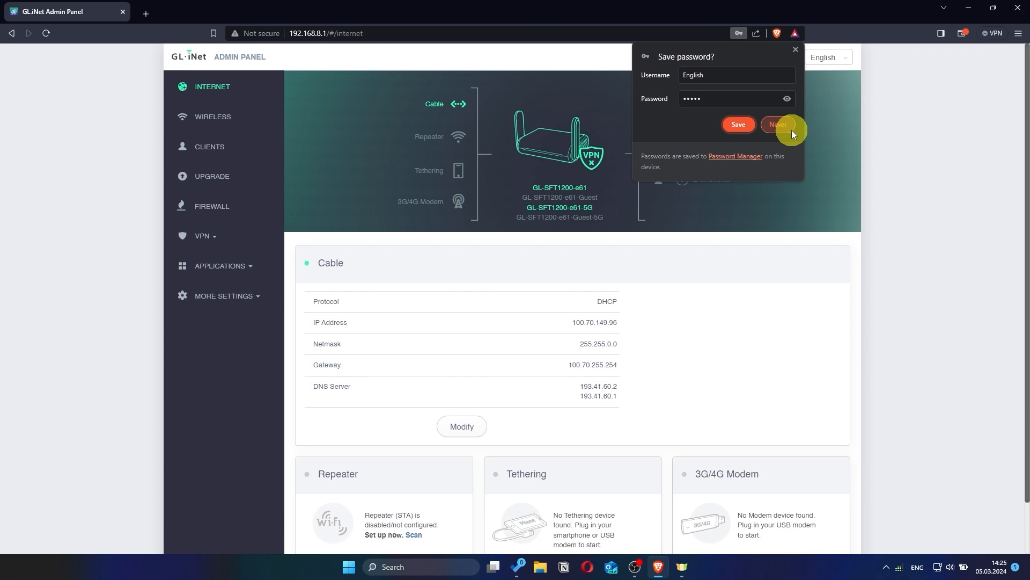
Step: Modify the Cable connection: preview the Static and PPPoE protocol options, choose DHCP and apply it
{"action": "left_click", "coordinate": [791, 129]}
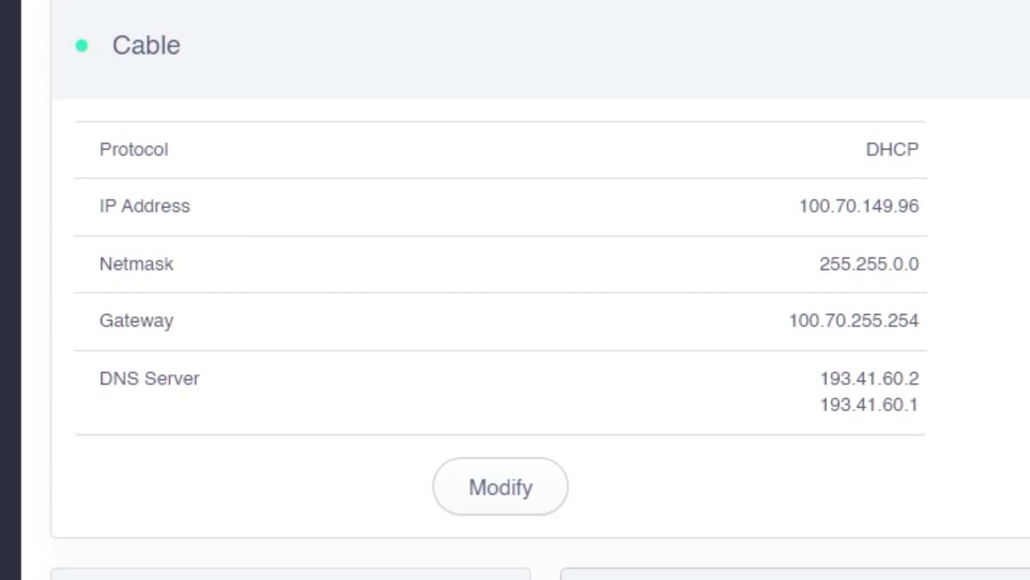
{"action": "left_click", "coordinate": [534, 499]}
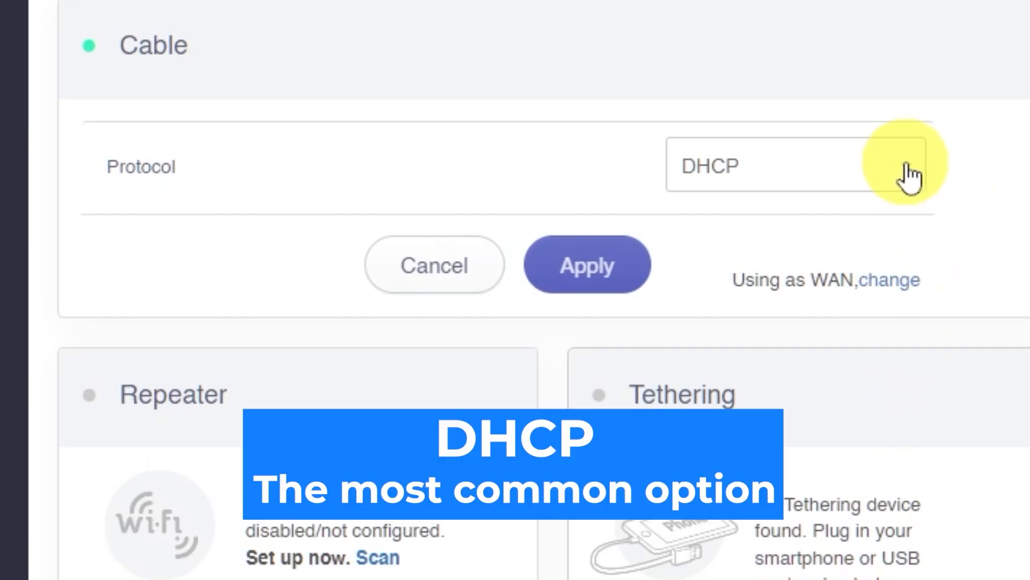
{"action": "left_click", "coordinate": [909, 177]}
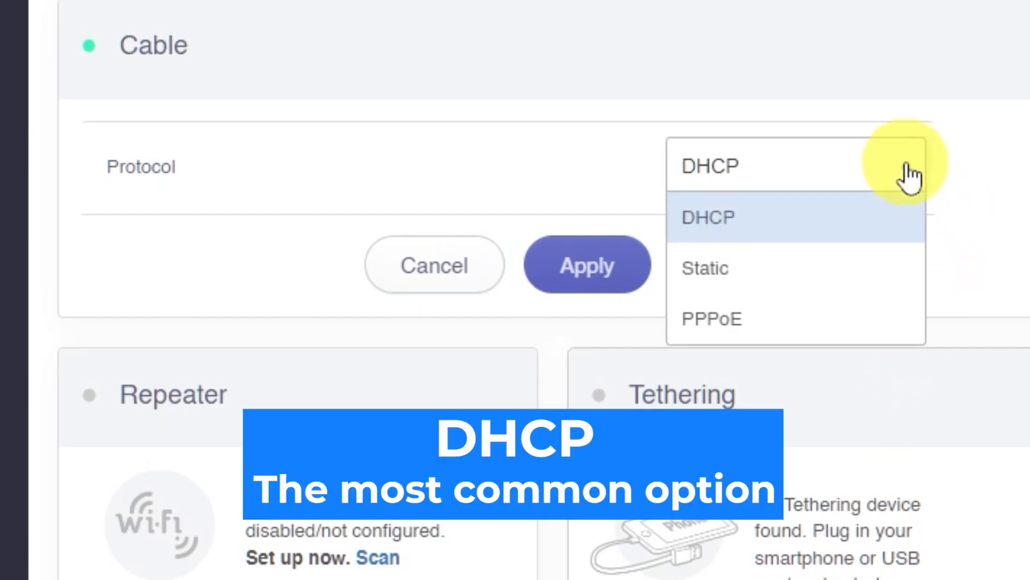
{"action": "left_click", "coordinate": [773, 271]}
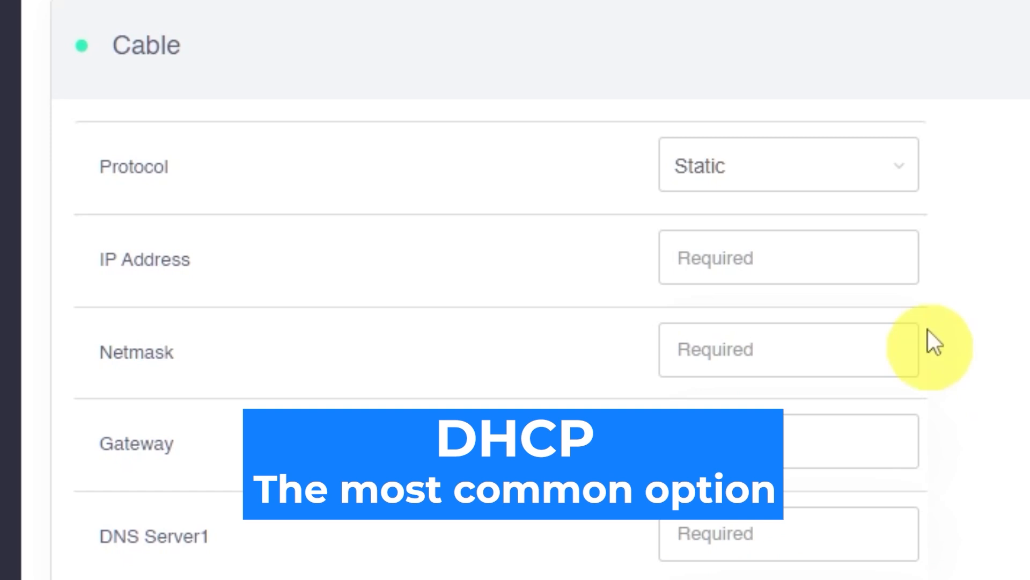
{"action": "left_click", "coordinate": [906, 184]}
{"action": "left_click", "coordinate": [780, 327]}
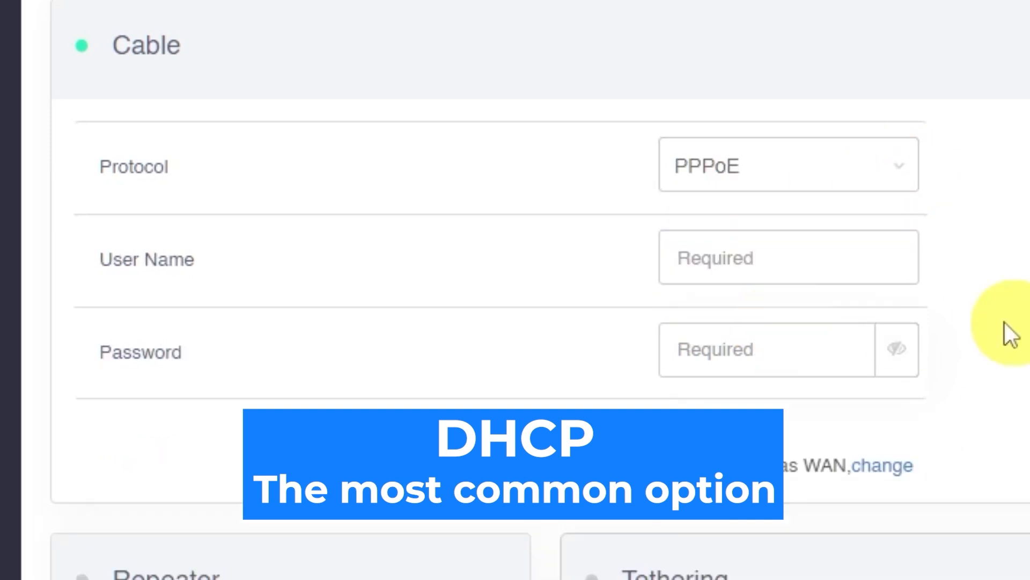
{"action": "left_click", "coordinate": [861, 180]}
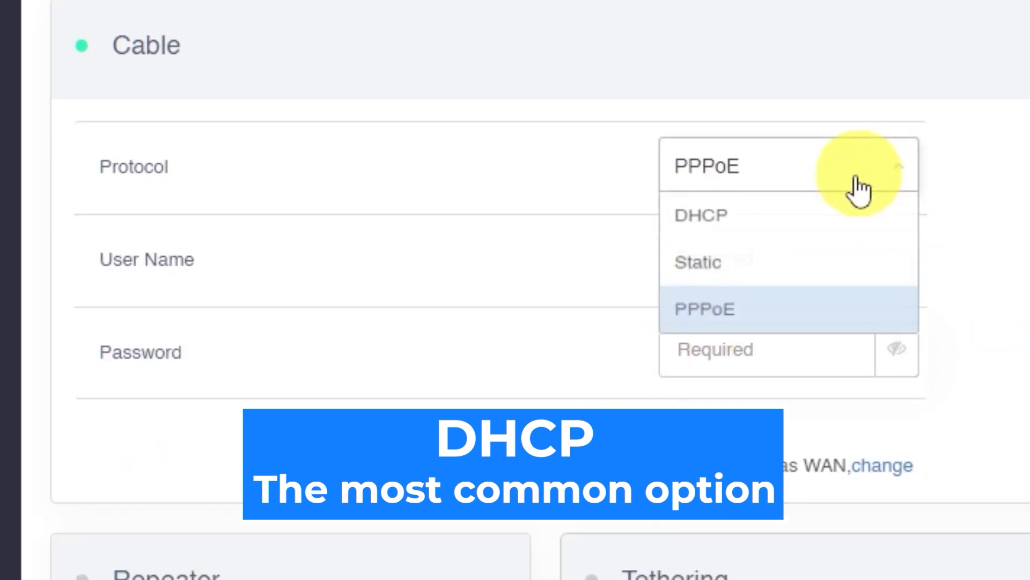
{"action": "left_click", "coordinate": [772, 220]}
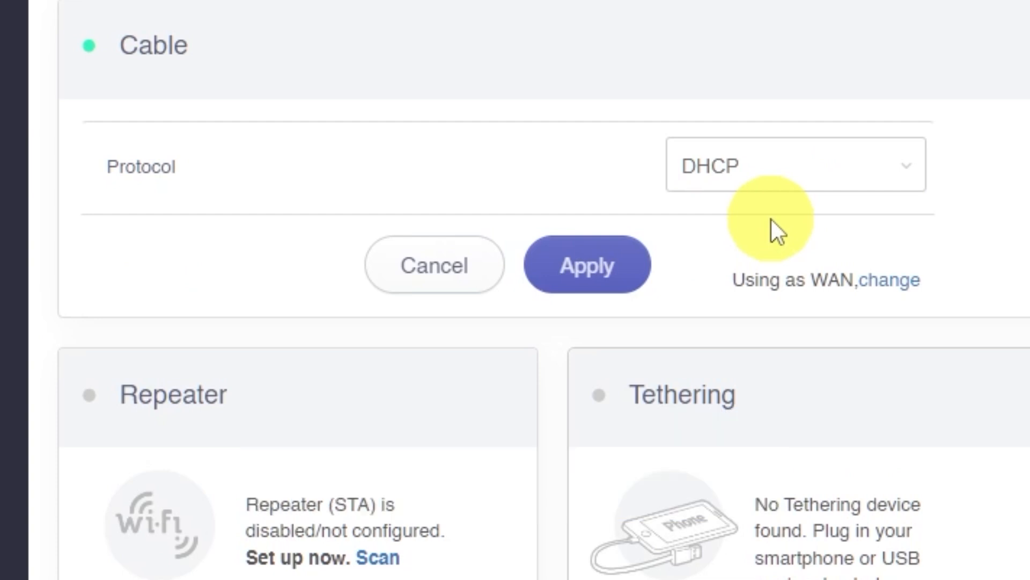
{"action": "left_click", "coordinate": [626, 271]}
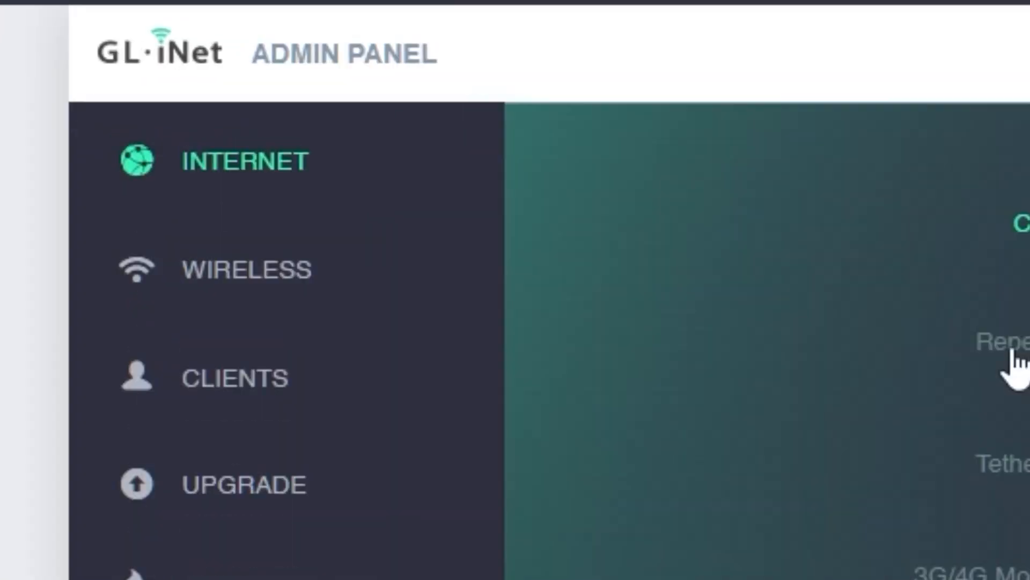
Step: Open the glinet network's wireless settings for editing and set the Wi-Fi name (SSID) to glinet2G
{"action": "left_click", "coordinate": [262, 282]}
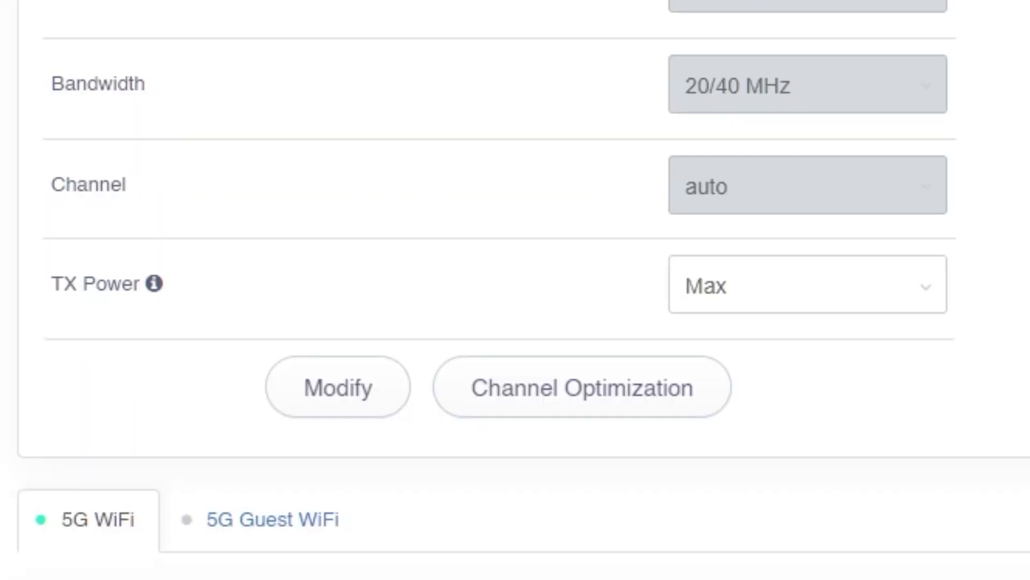
{"action": "left_click", "coordinate": [336, 384]}
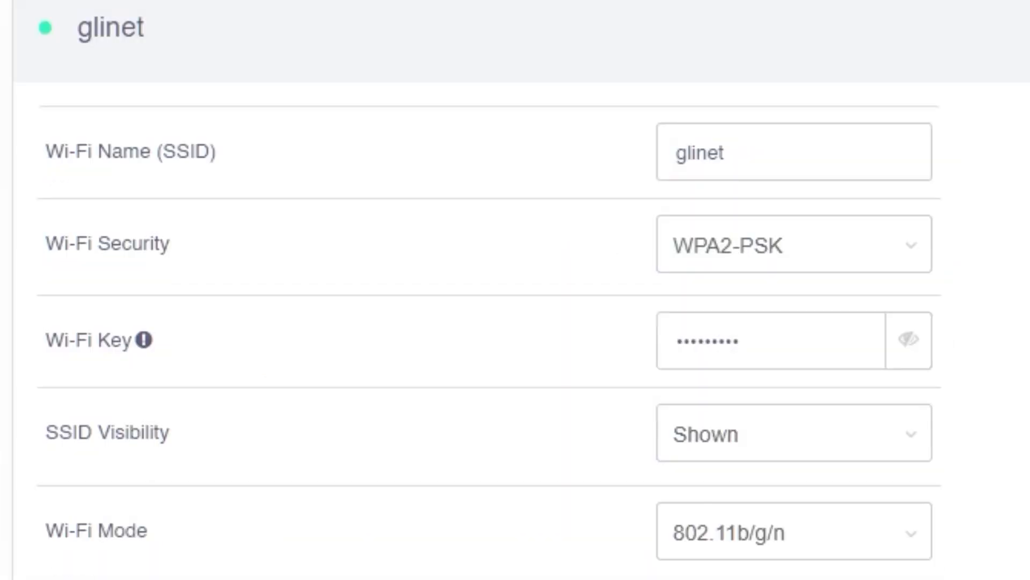
{"action": "left_click", "coordinate": [861, 150]}
{"action": "type", "text": "2"}
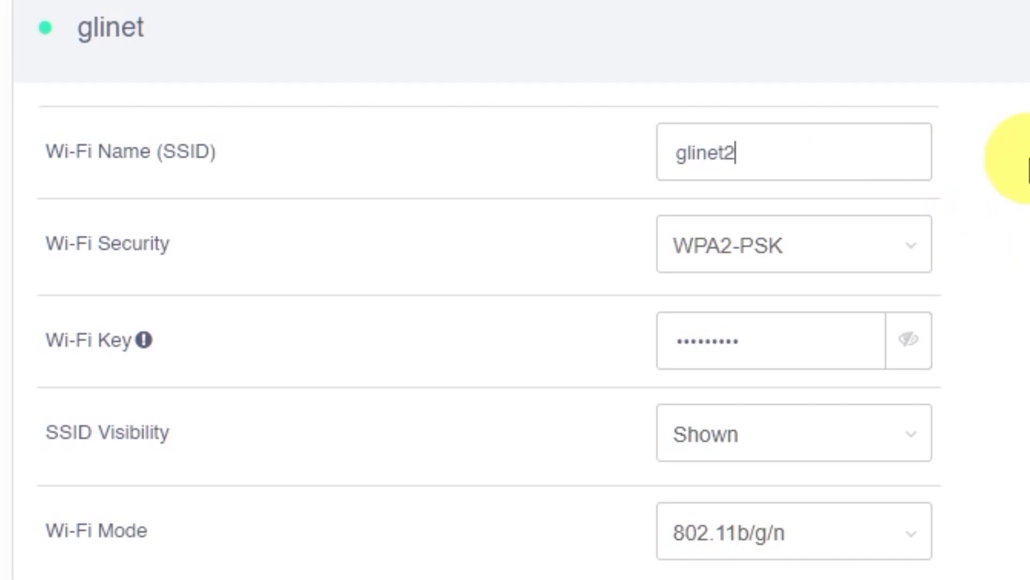
{"action": "type", "text": "G"}
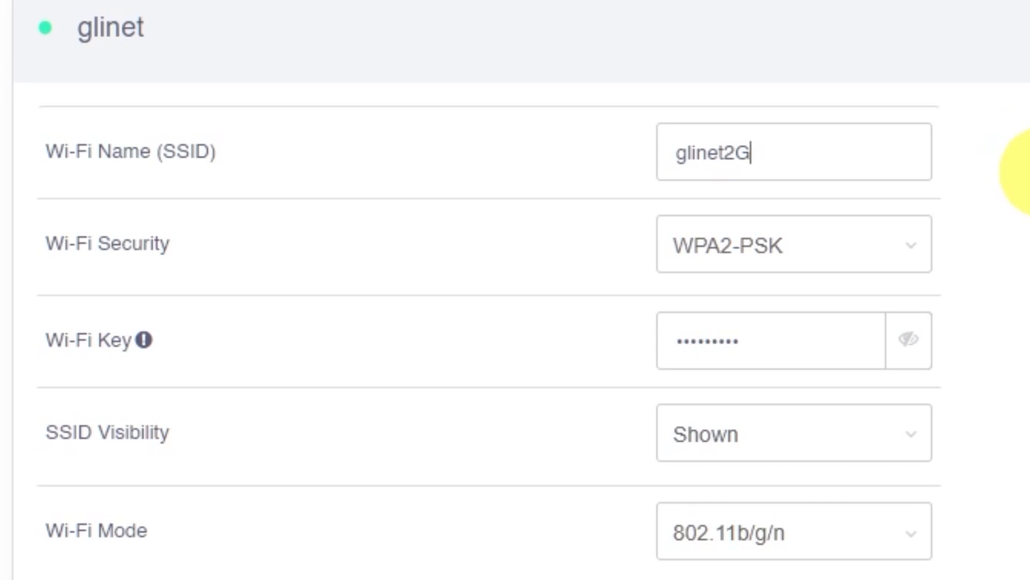
Step: Replace the Wi-Fi key of the glinet2G network with a new password and apply the wireless settings
{"action": "left_click", "coordinate": [782, 349]}
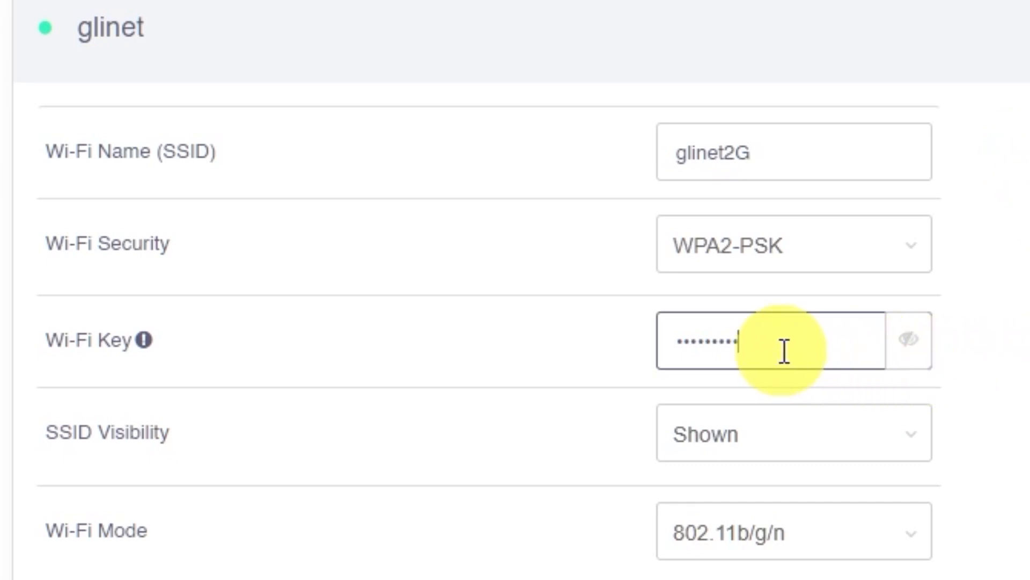
{"action": "left_click_drag", "start_coordinate": [780, 343], "coordinate": [556, 351]}
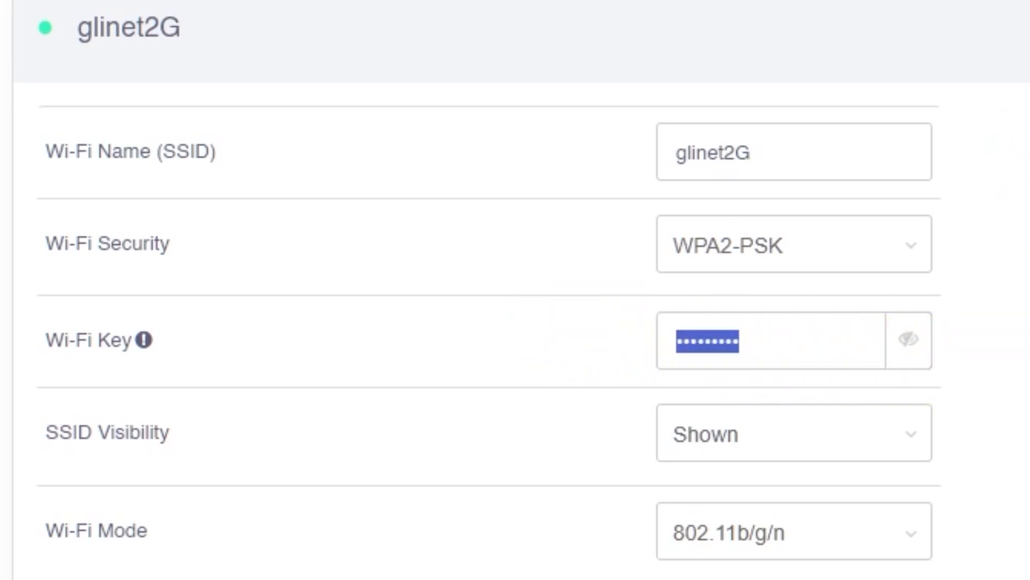
{"action": "type", "text": "••••••••"}
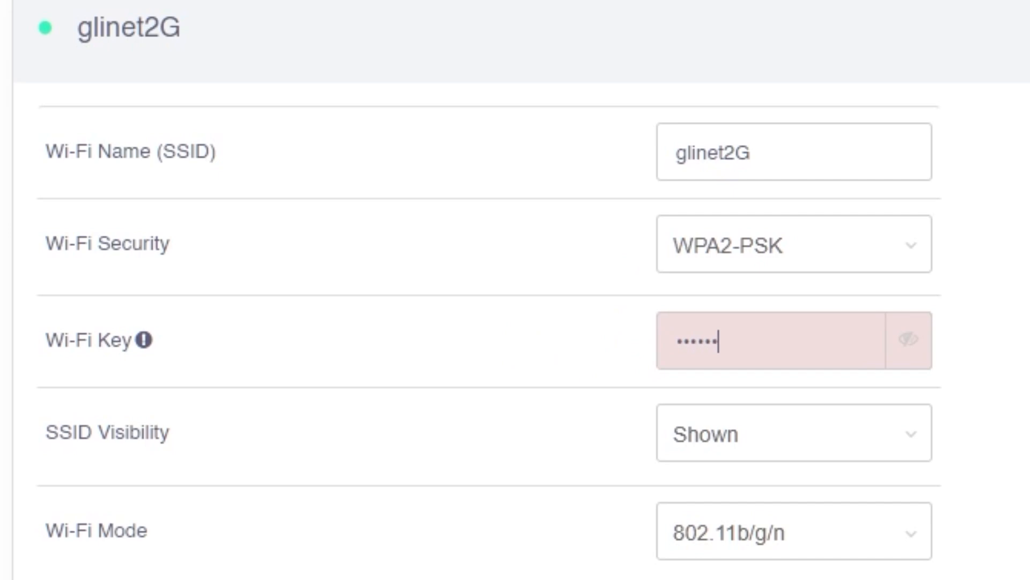
{"action": "type", "text": "•"}
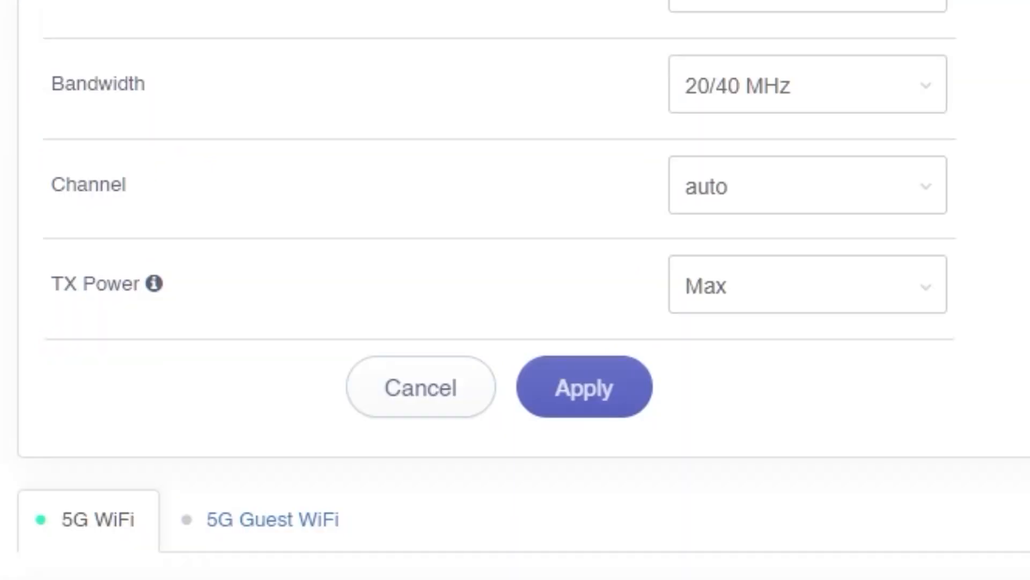
{"action": "left_click", "coordinate": [601, 396]}
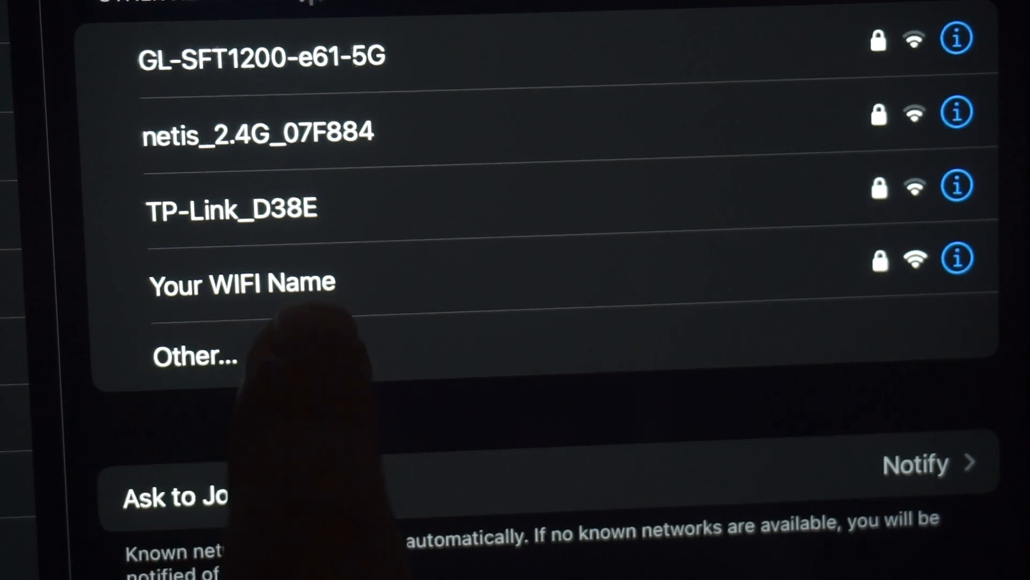
{"action": "left_click", "coordinate": [322, 279]}
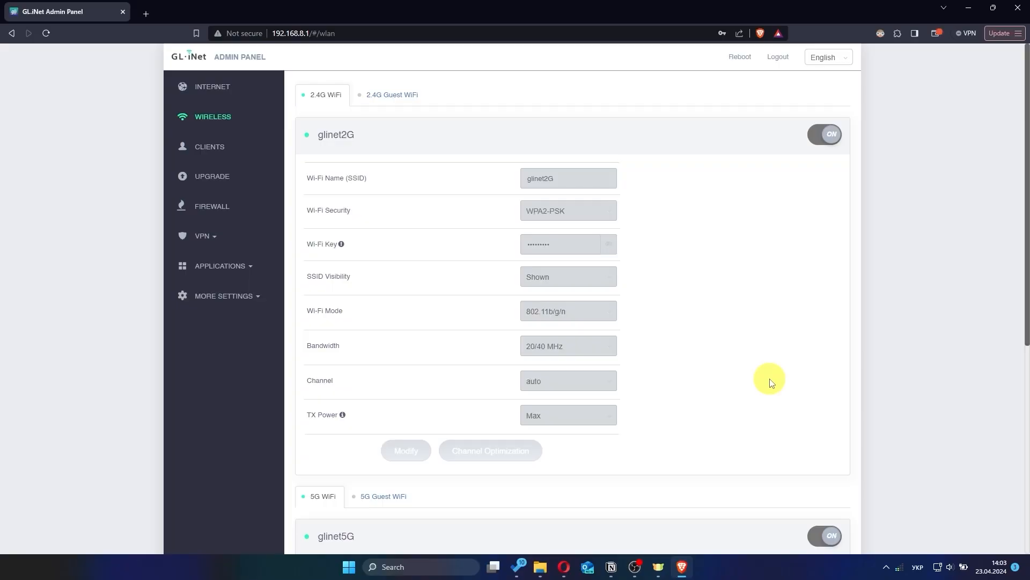
Step: Modify the glinet5G network's wireless settings: replace its Wi-Fi key with a new password, check the entry and apply the changes
{"action": "scroll", "coordinate": [875, 365], "scroll_direction": "down", "scroll_amount": 7}
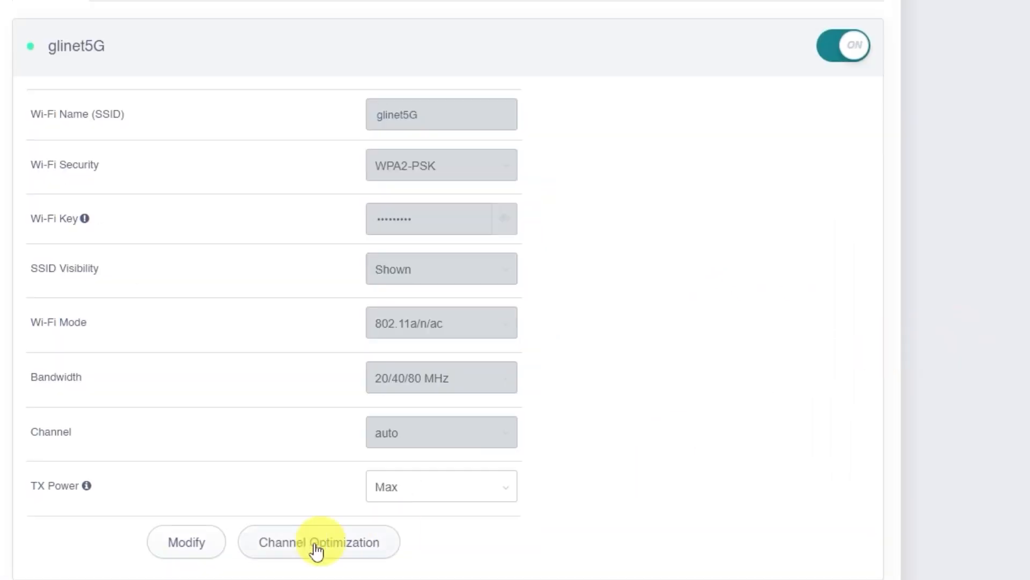
{"action": "left_click", "coordinate": [188, 543]}
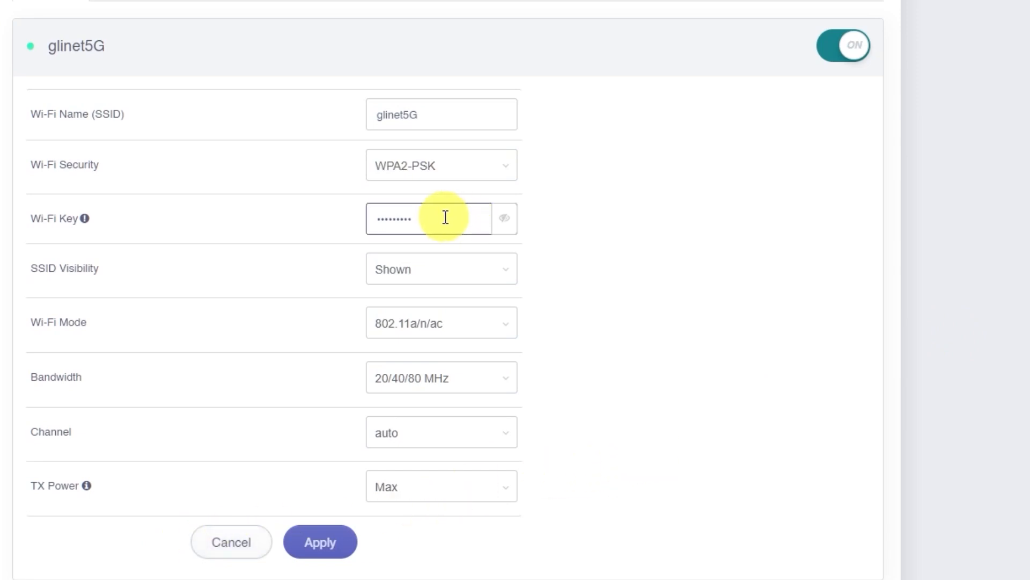
{"action": "left_click_drag", "start_coordinate": [444, 216], "coordinate": [287, 217]}
{"action": "type", "text": "********"}
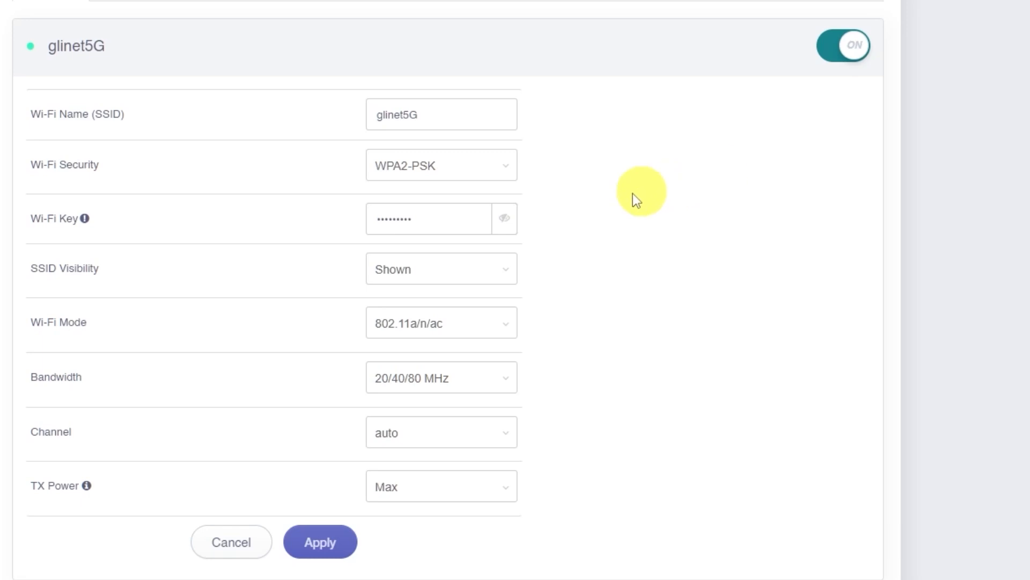
{"action": "left_click", "coordinate": [513, 222]}
{"action": "left_click", "coordinate": [515, 222]}
{"action": "left_click", "coordinate": [428, 113]}
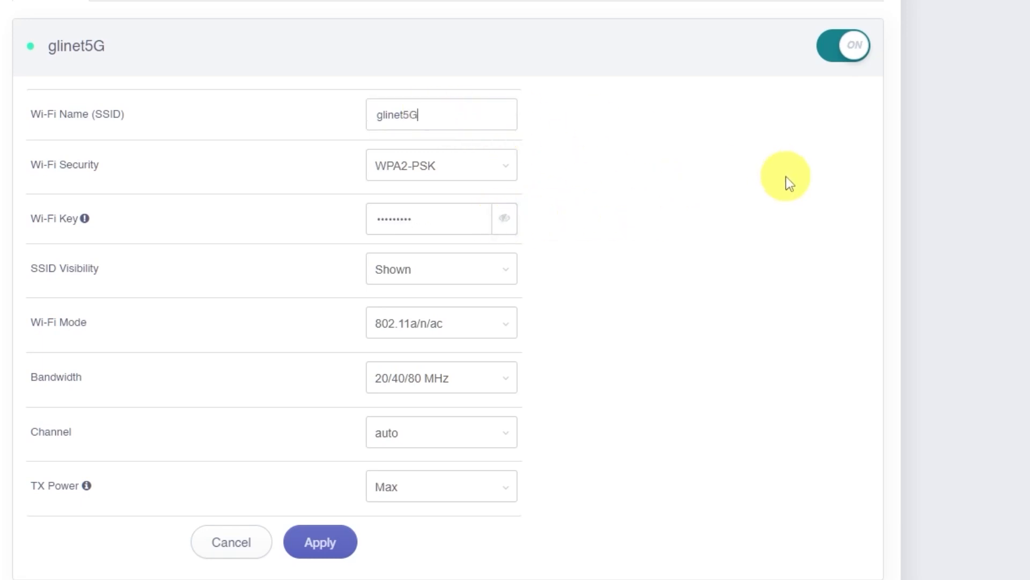
{"action": "left_click", "coordinate": [338, 547]}
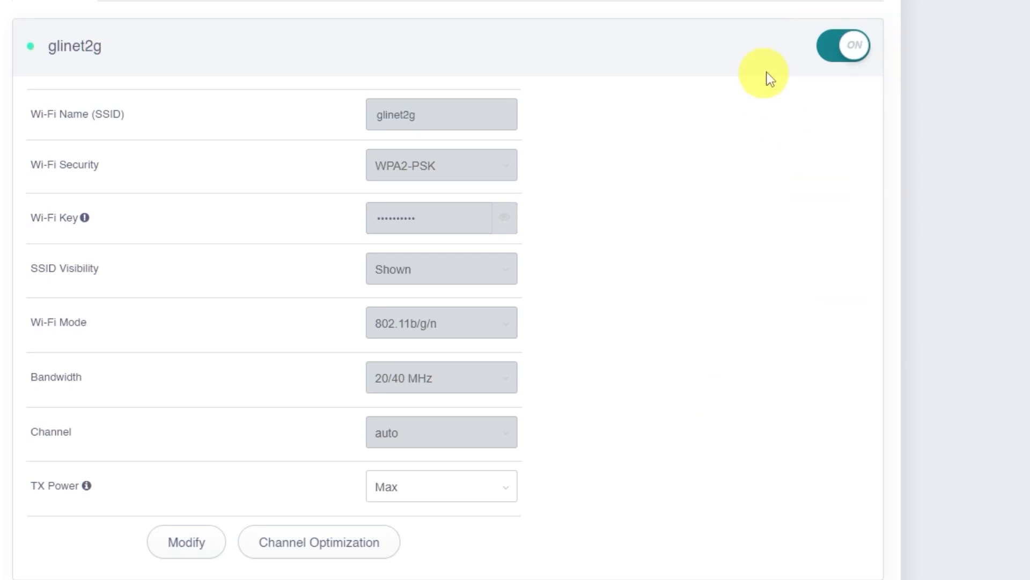
Step: Switch the Wi-Fi network off and turn it back on
{"action": "left_click", "coordinate": [845, 45]}
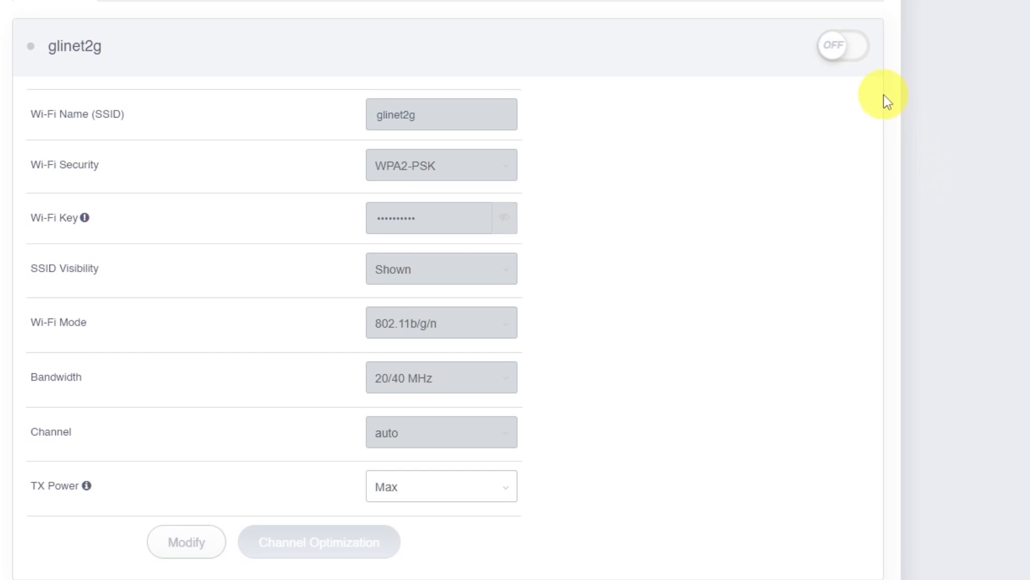
{"action": "left_click", "coordinate": [847, 55]}
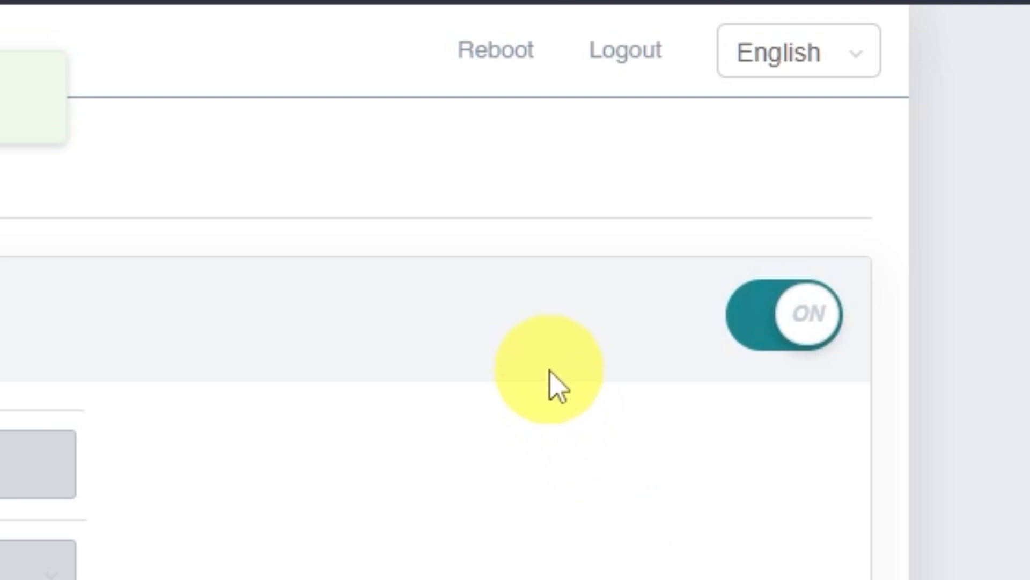
Step: Reboot the router from the admin panel and confirm the restart
{"action": "left_click", "coordinate": [494, 51]}
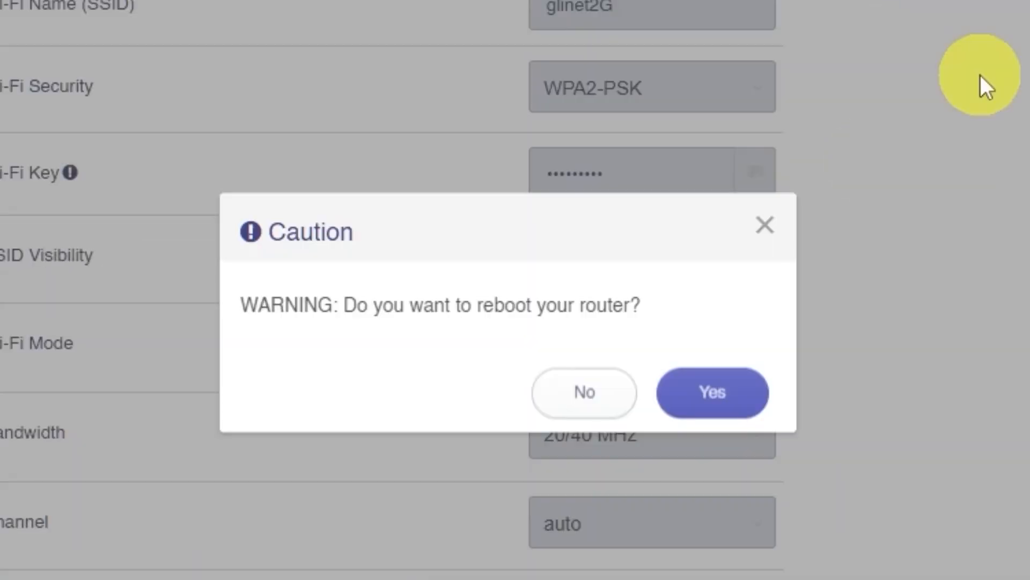
{"action": "left_click", "coordinate": [714, 392]}
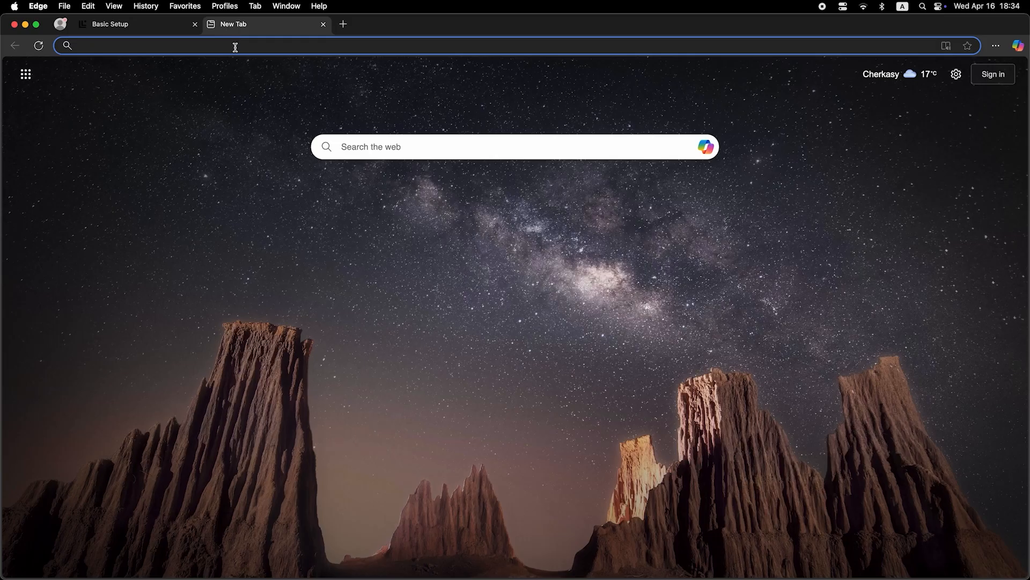
{"action": "left_click", "coordinate": [235, 46]}
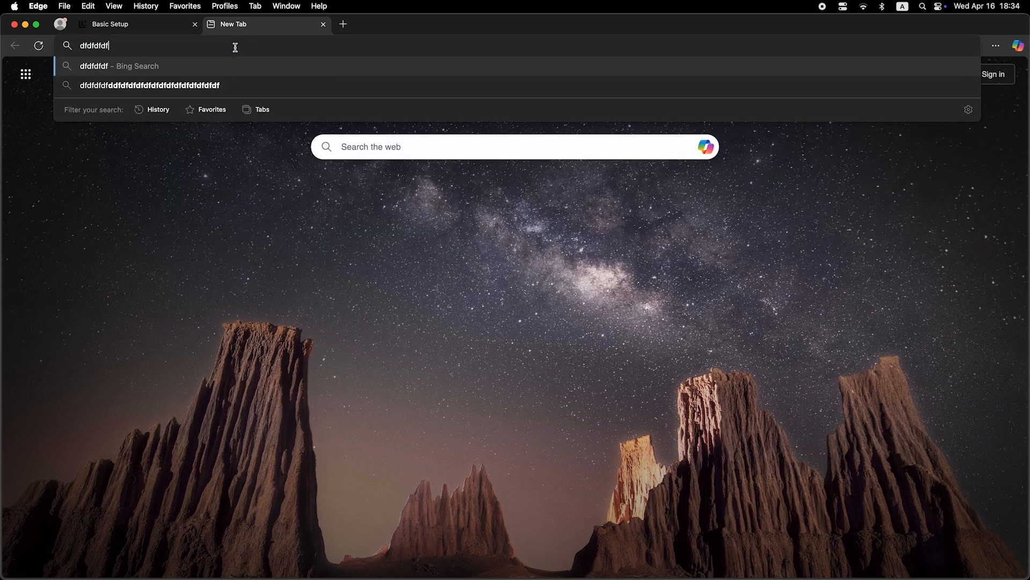
{"action": "key", "text": "Return"}
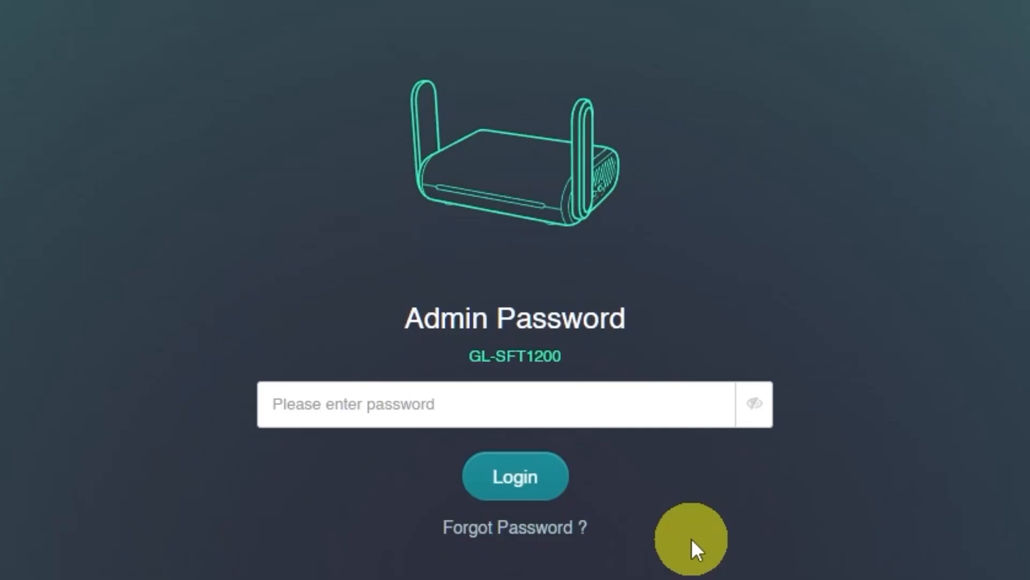
Step: Enter the admin password on the GL-SFT1200 login page and log in
{"action": "left_click", "coordinate": [601, 401]}
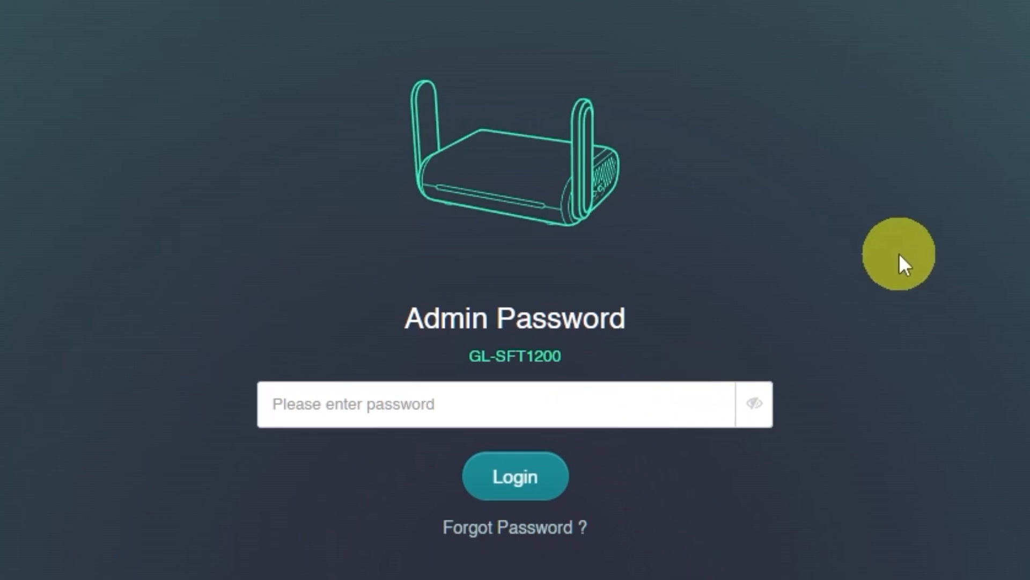
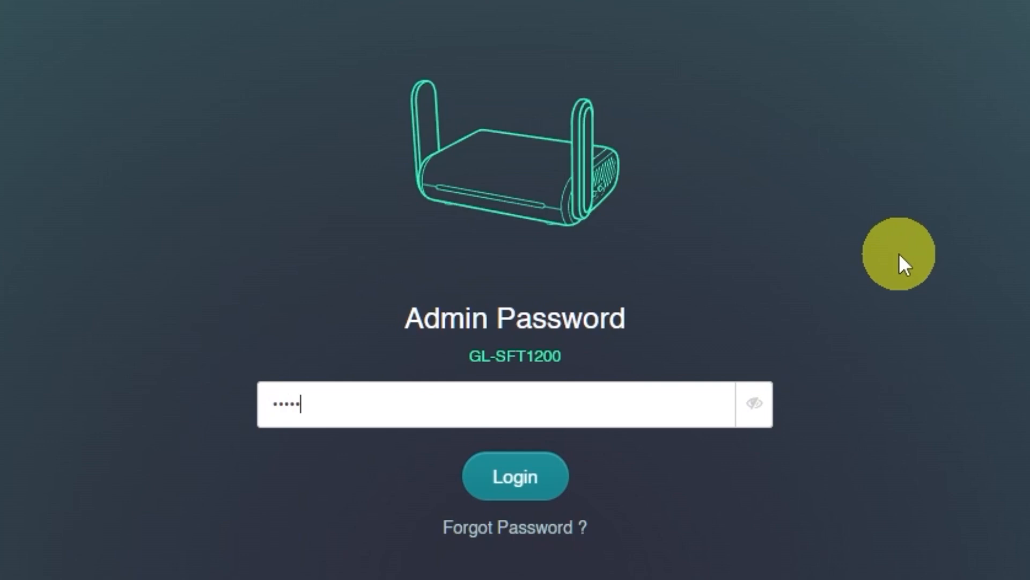
{"action": "left_click", "coordinate": [518, 481]}
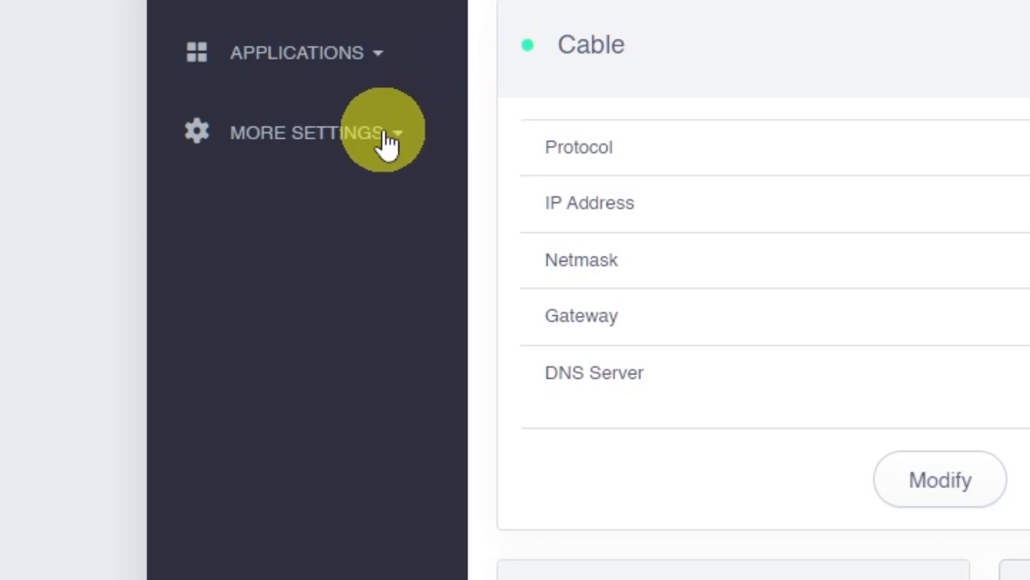
Step: Open the MAC Clone settings, set Your Router (WAN) to the current client's MAC address marked clone, and apply the change
{"action": "left_click", "coordinate": [385, 140]}
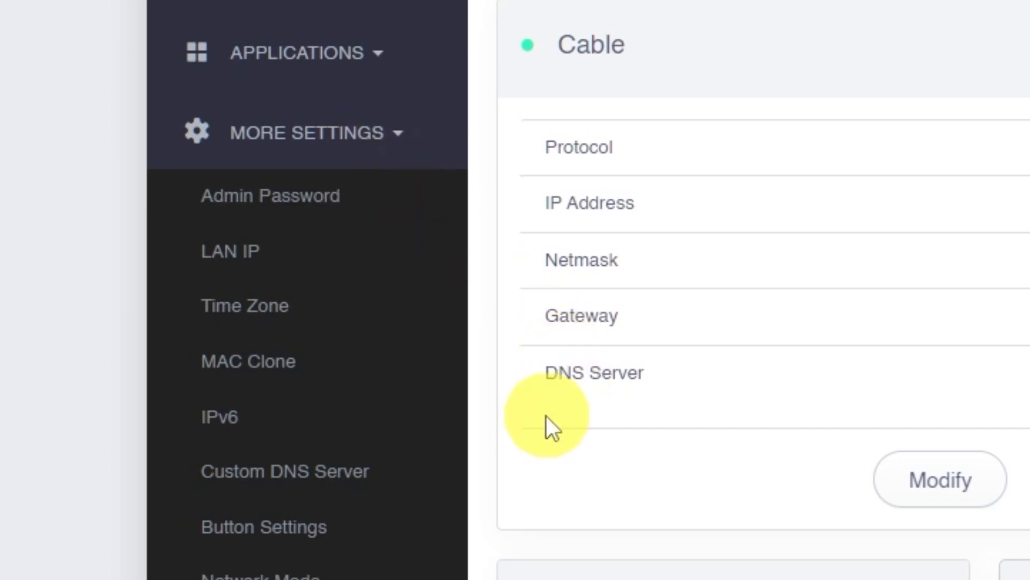
{"action": "left_click", "coordinate": [314, 363]}
{"action": "scroll", "coordinate": [597, 328], "scroll_direction": "down", "scroll_amount": 5}
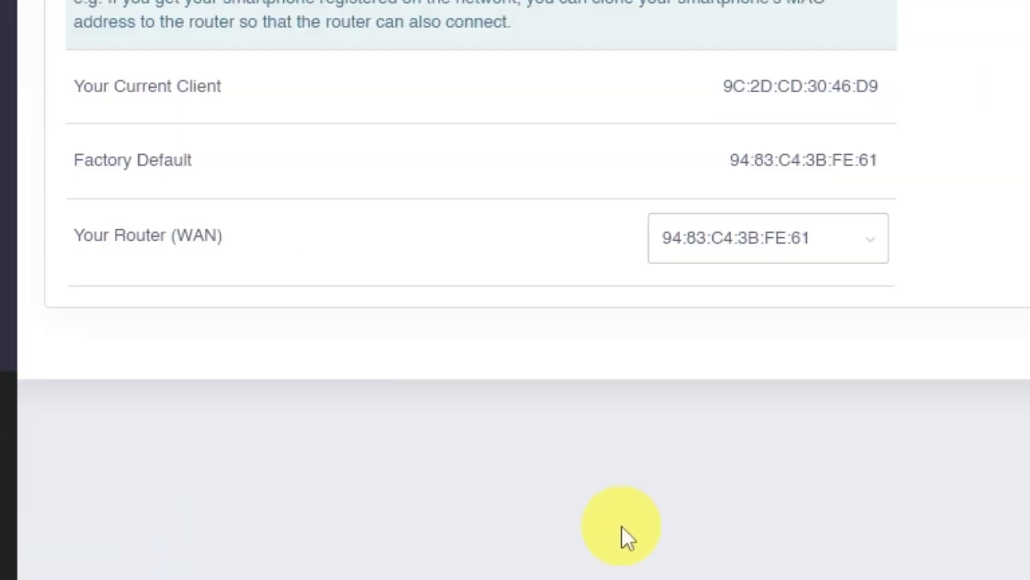
{"action": "left_click", "coordinate": [870, 245]}
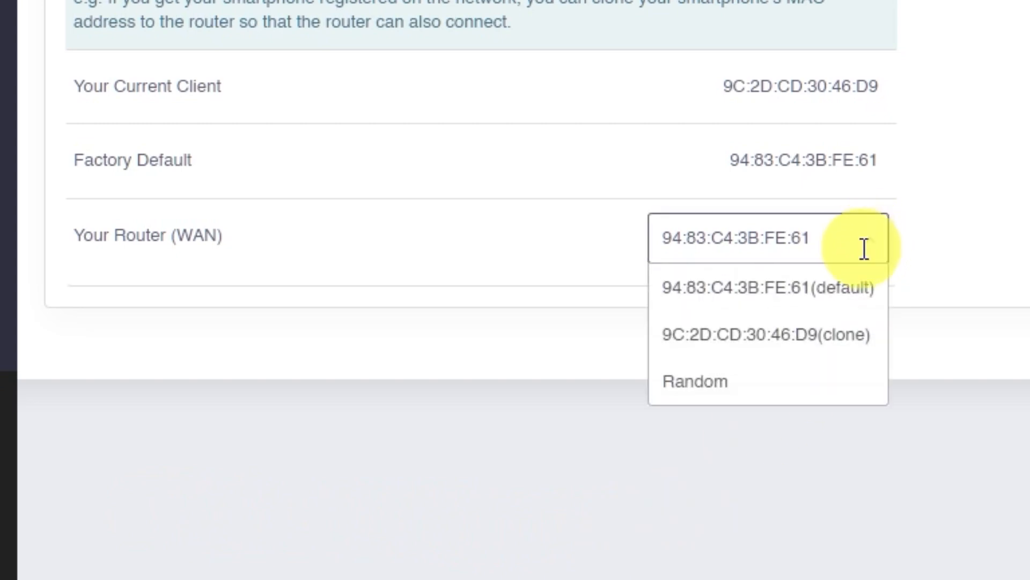
{"action": "left_click", "coordinate": [805, 336]}
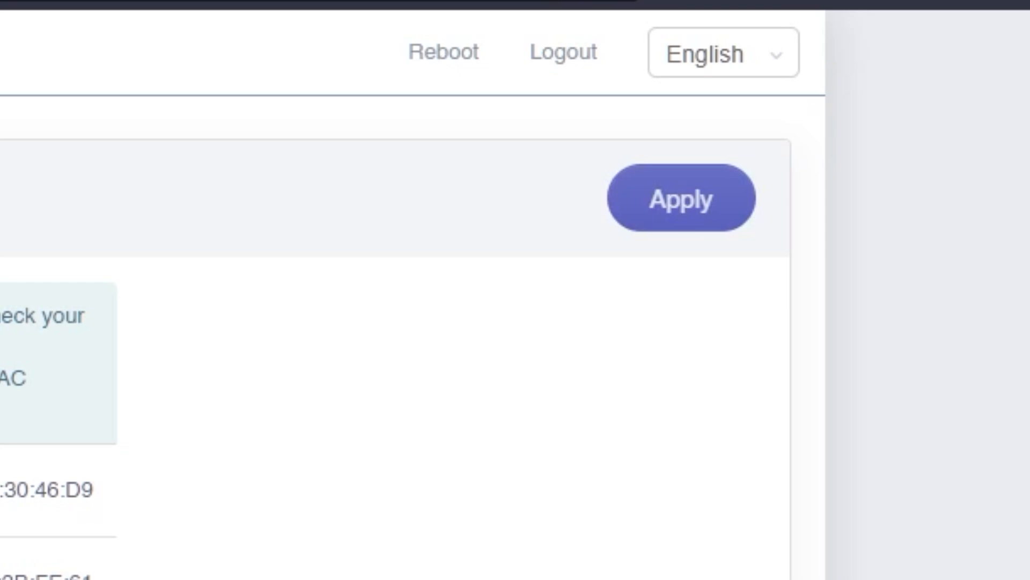
{"action": "left_click", "coordinate": [715, 215]}
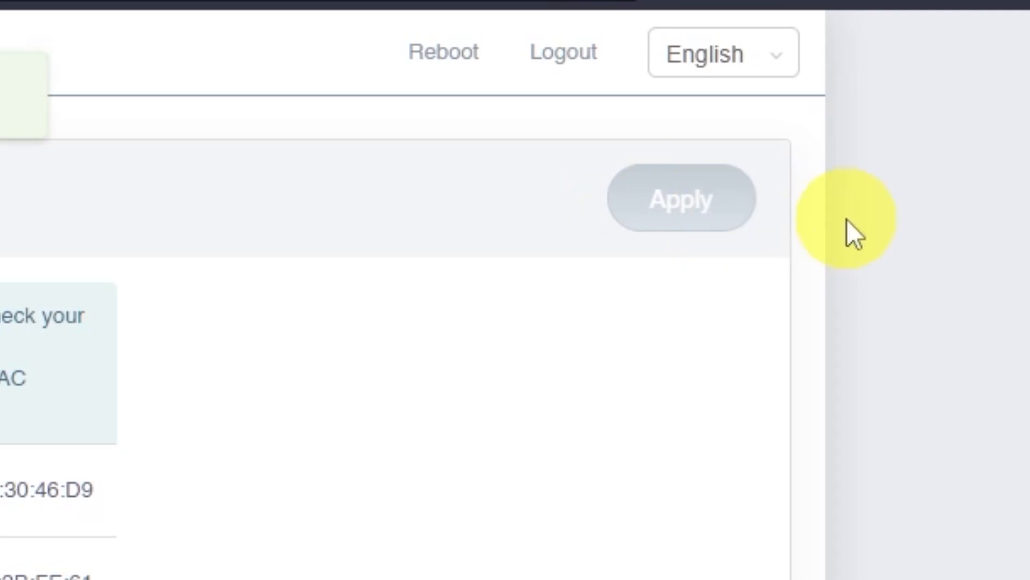
Step: Reboot the router with the MAC Clone setting applied and confirm the restart
{"action": "left_click", "coordinate": [475, 73]}
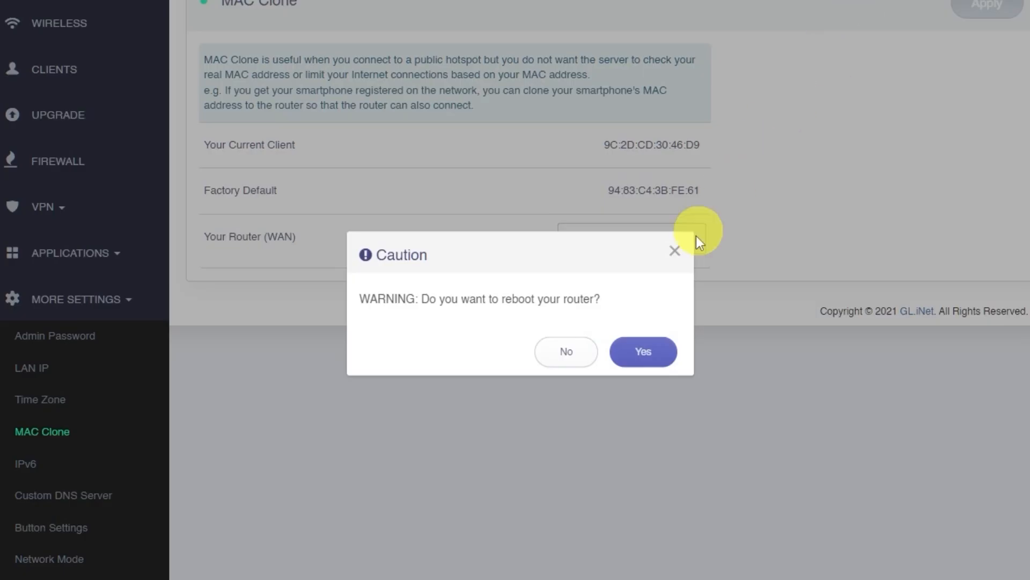
{"action": "left_click", "coordinate": [644, 352]}
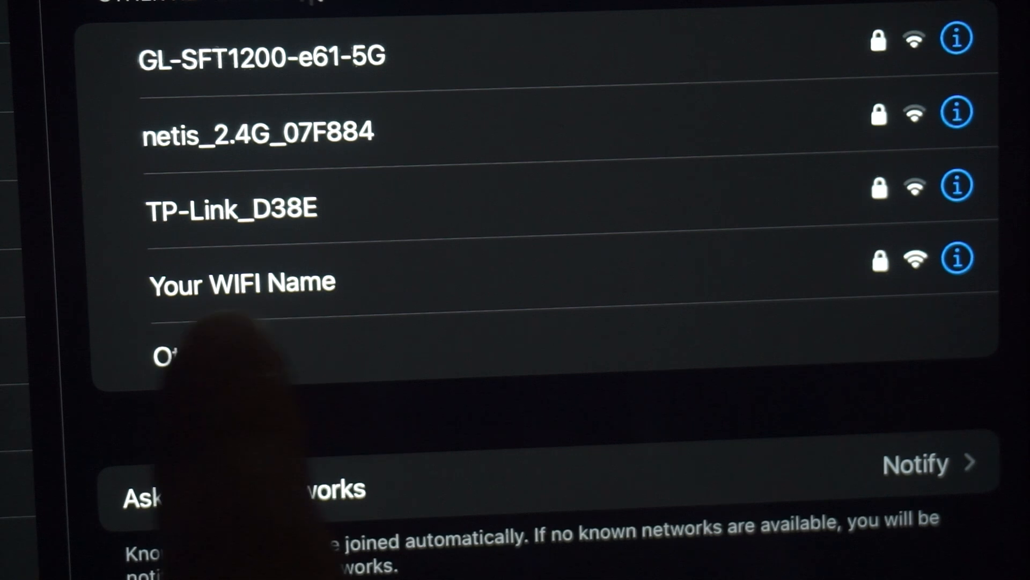
{"action": "left_click", "coordinate": [301, 290]}
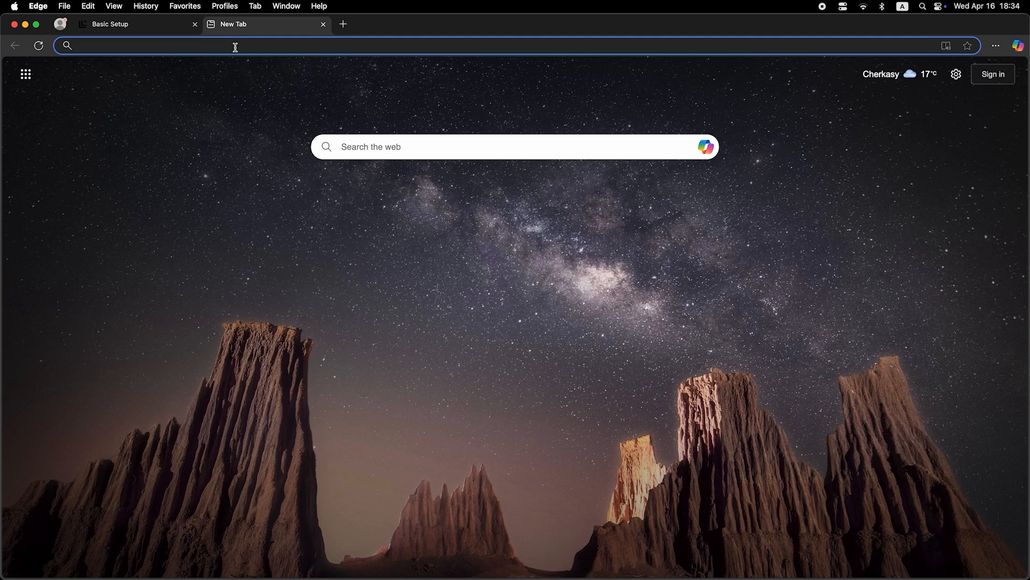
{"action": "left_click", "coordinate": [235, 46]}
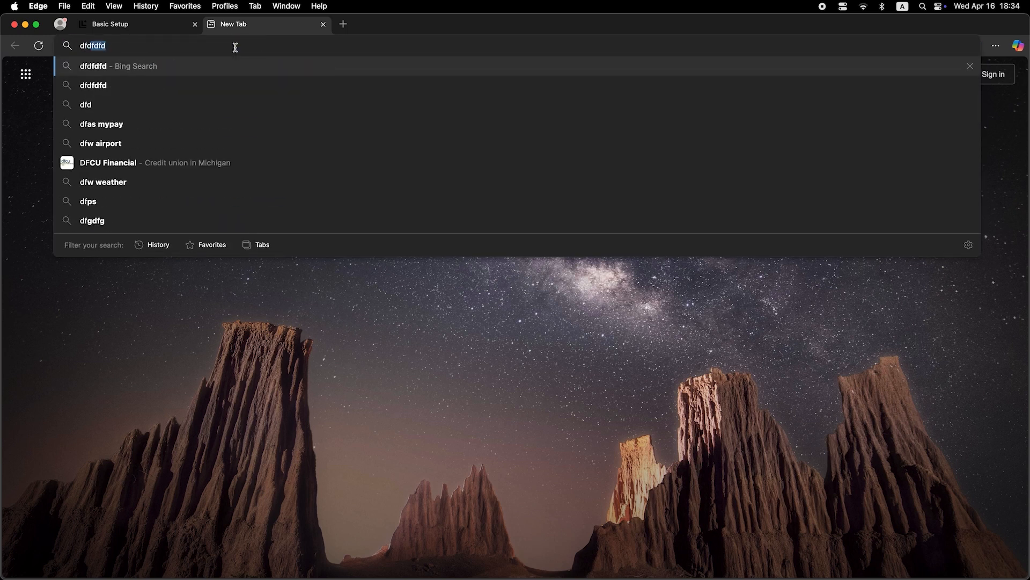